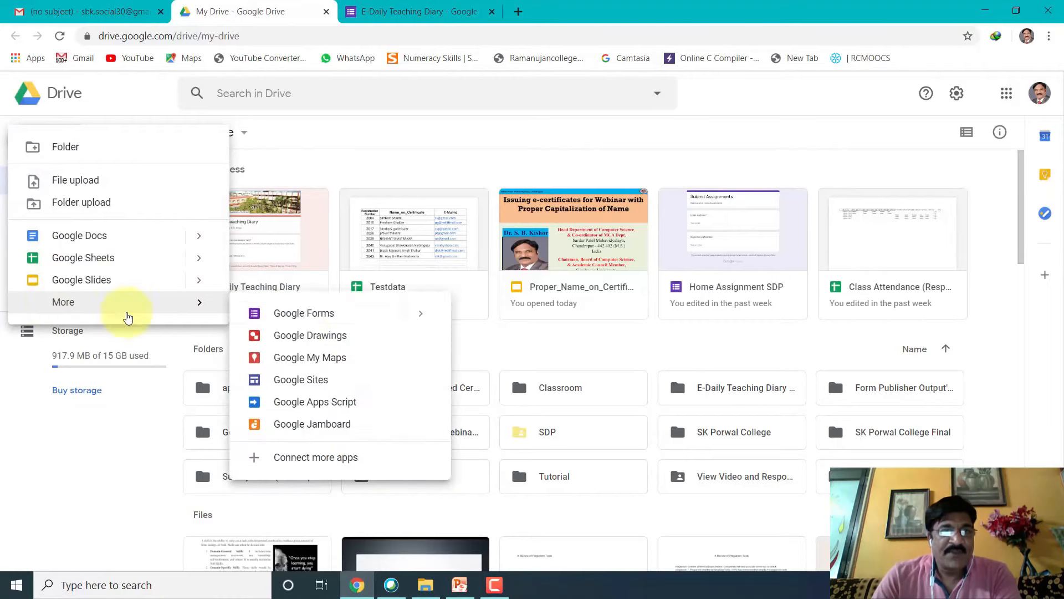
- Create a new Google Form with the title and file name "E-Daily Teaching Diary"
{"action": "left_click", "coordinate": [309, 315]}
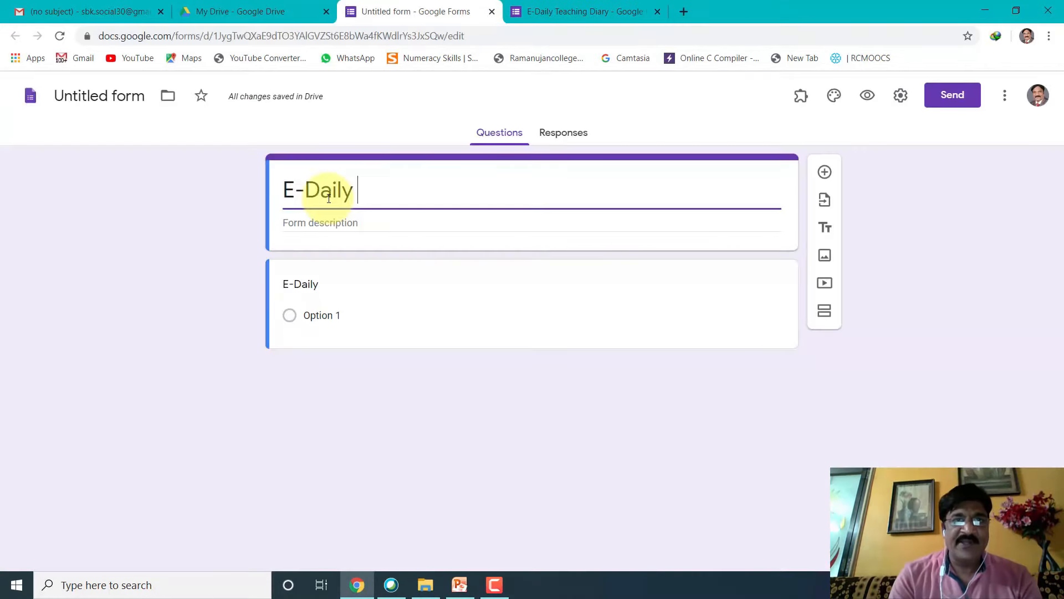
{"action": "type", "text": "Tea"}
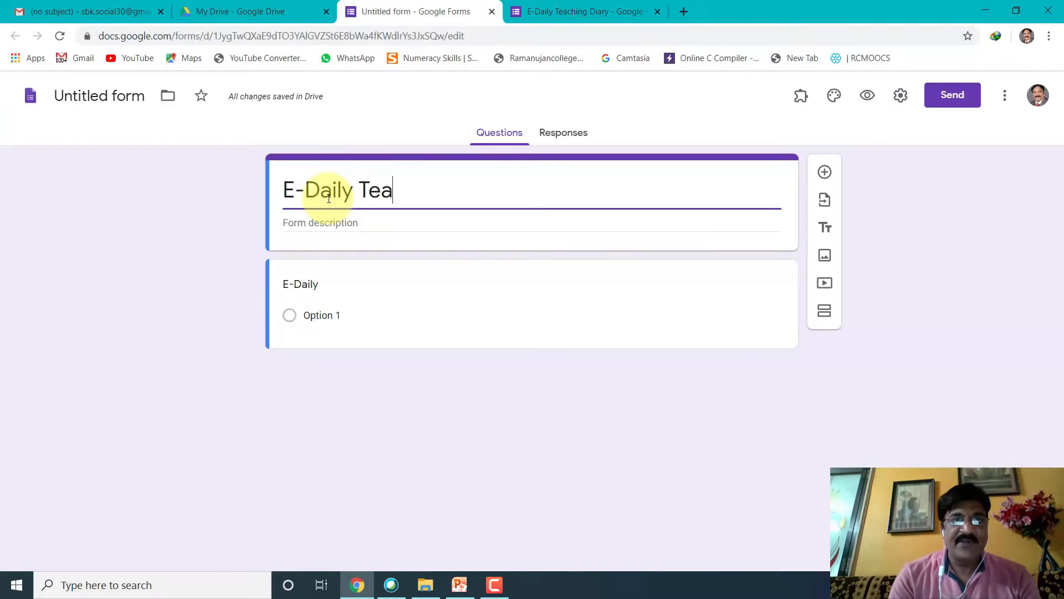
{"action": "type", "text": "ching Diary"}
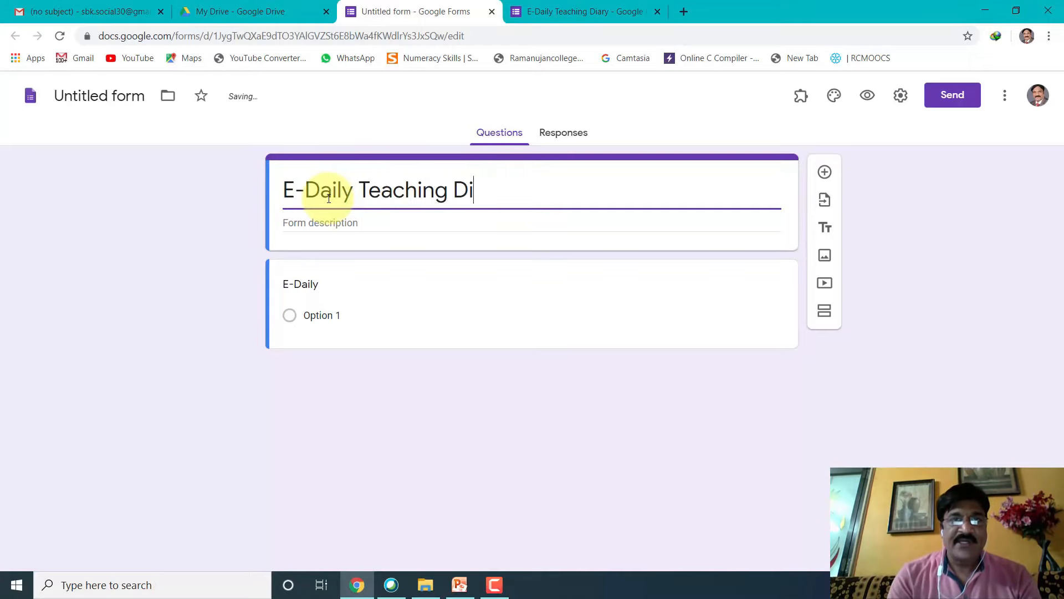
{"action": "left_click", "coordinate": [78, 97]}
- Fill in the form description with "Name of Faculty :" followed by the faculty member's name
{"action": "left_click", "coordinate": [285, 222]}
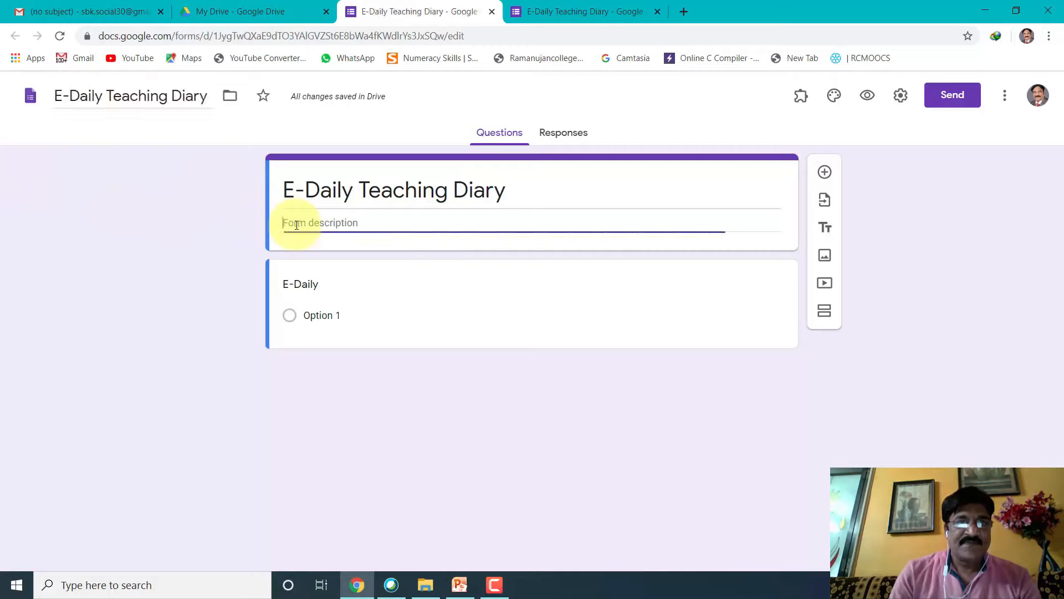
{"action": "type", "text": "Dr. S. B. Kishor"}
{"action": "key", "text": "Tab"}
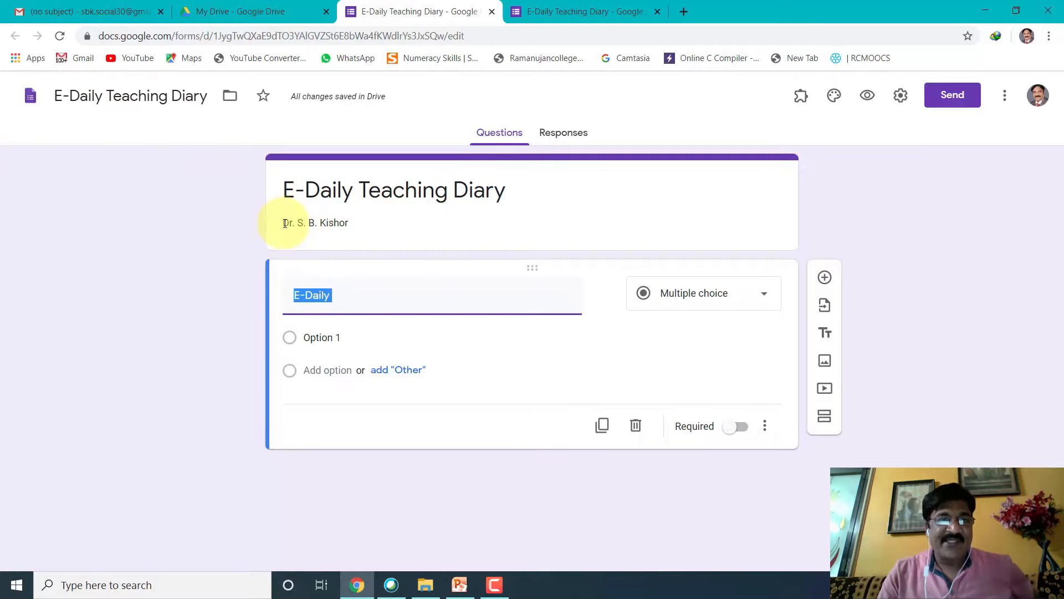
{"action": "left_click_drag", "start_coordinate": [285, 222], "coordinate": [298, 240]}
{"action": "left_click", "coordinate": [298, 241]}
{"action": "type", "text": "Name of FAculty :"}
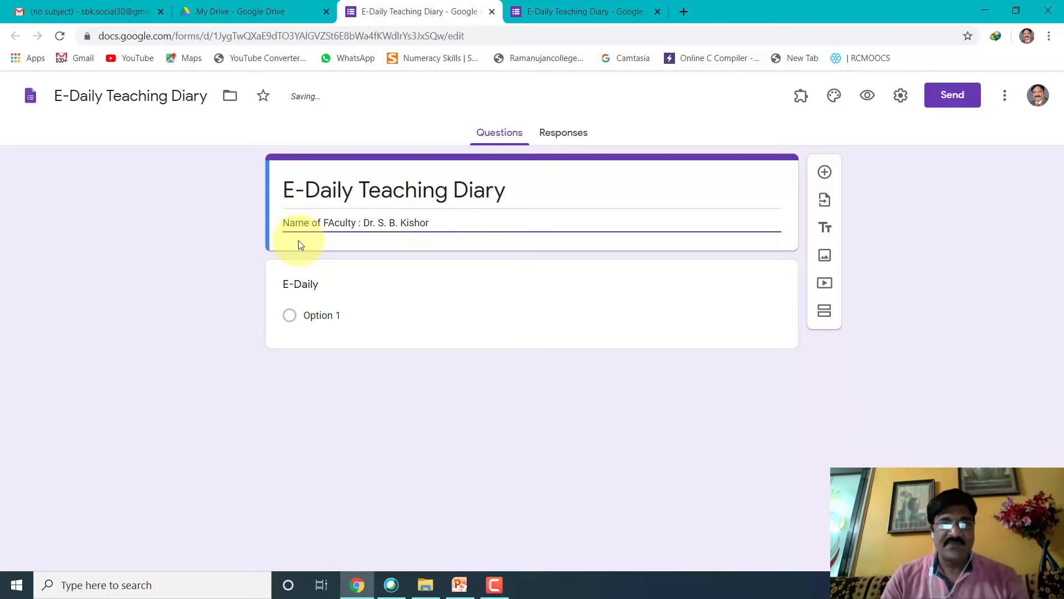
{"action": "left_click", "coordinate": [334, 227]}
{"action": "key", "text": "BackSpace"}
{"action": "type", "text": "a"}
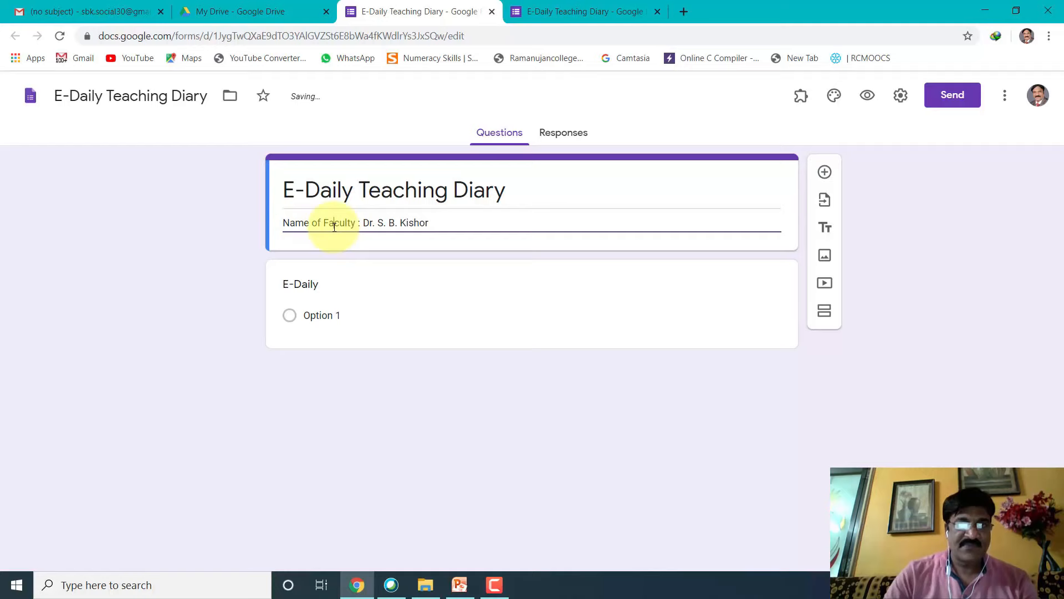
- Check the form layout on the PowerPoint slide and title the first question "Weather today class is held or not"
{"action": "left_click", "coordinate": [299, 284]}
{"action": "left_click", "coordinate": [458, 583]}
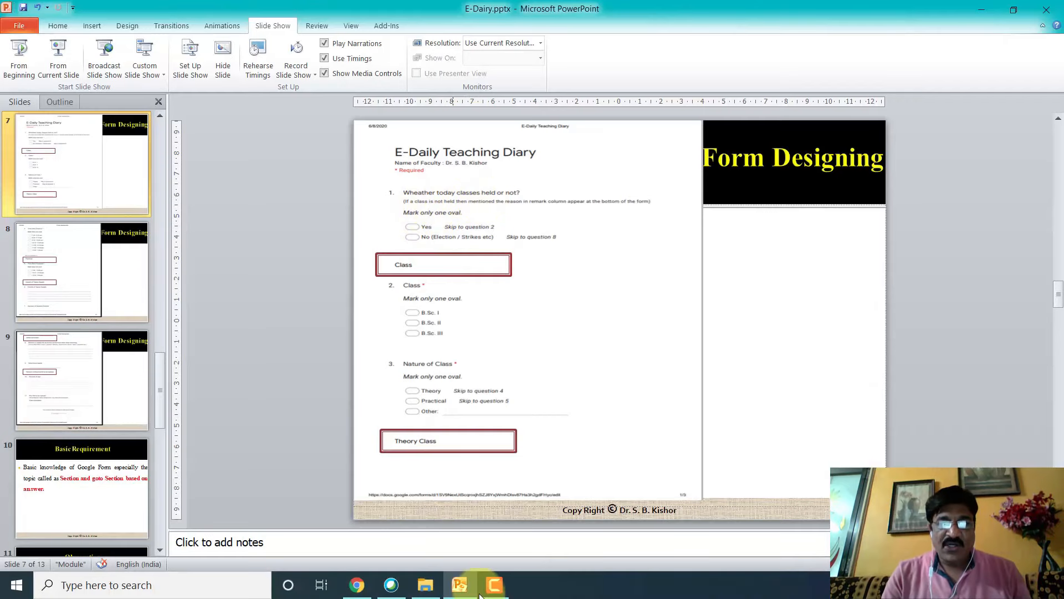
{"action": "left_click", "coordinate": [357, 584]}
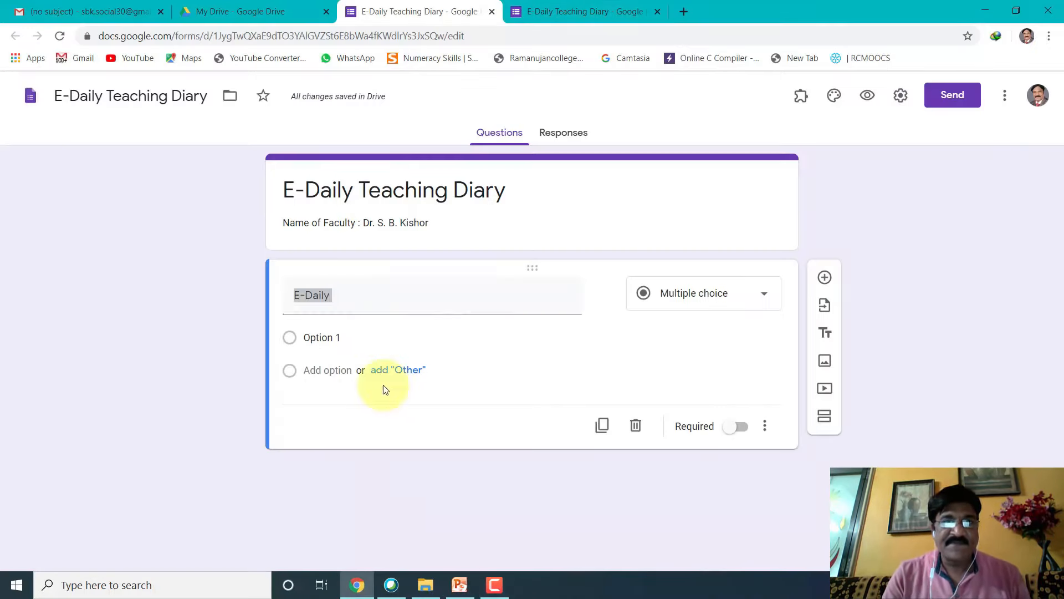
{"action": "type", "text": "Wheather today "}
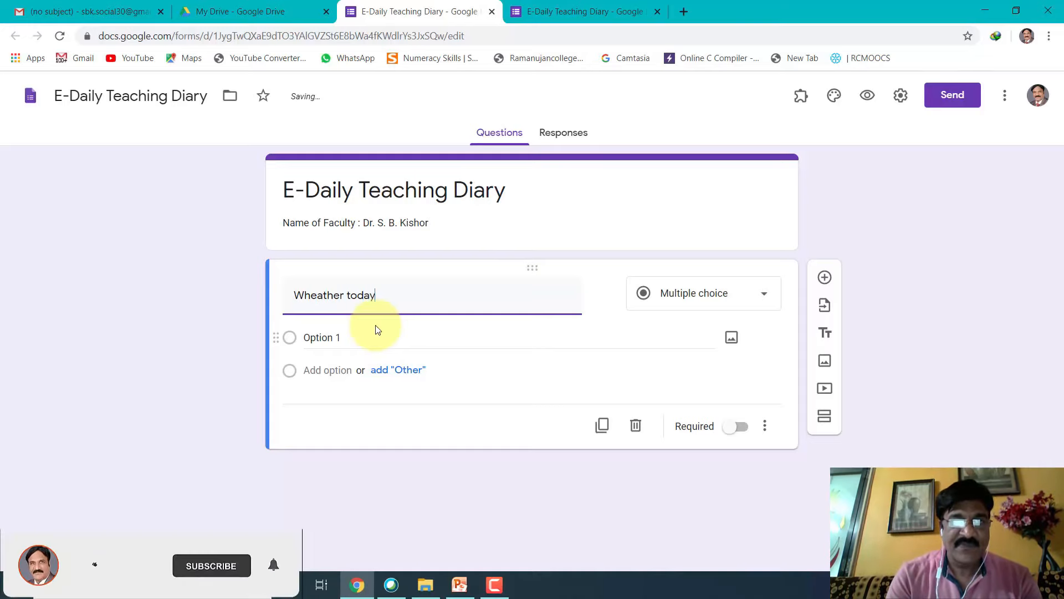
{"action": "type", "text": "class is "}
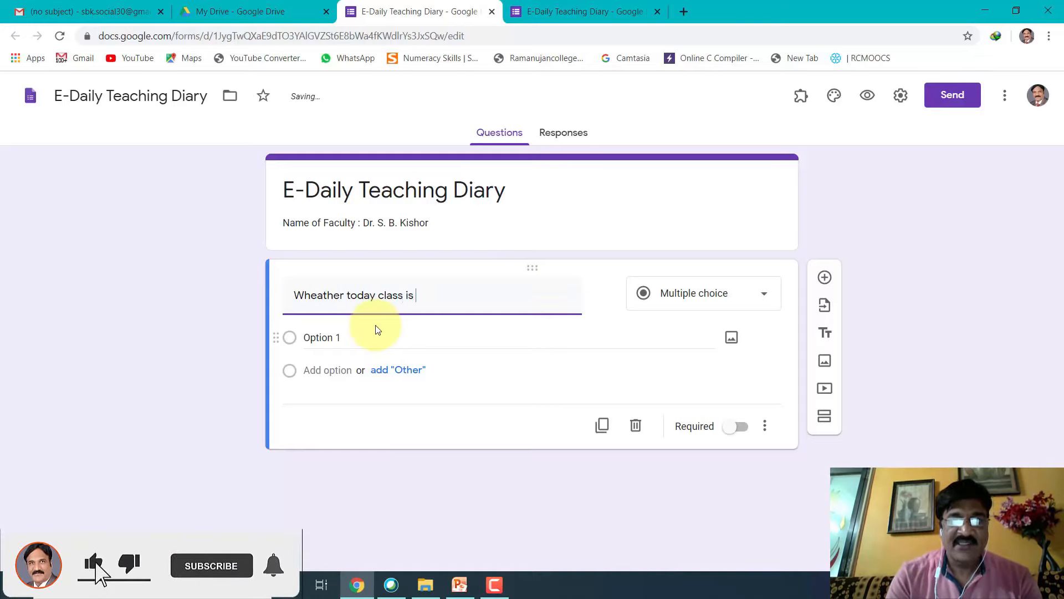
{"action": "type", "text": "held or not"}
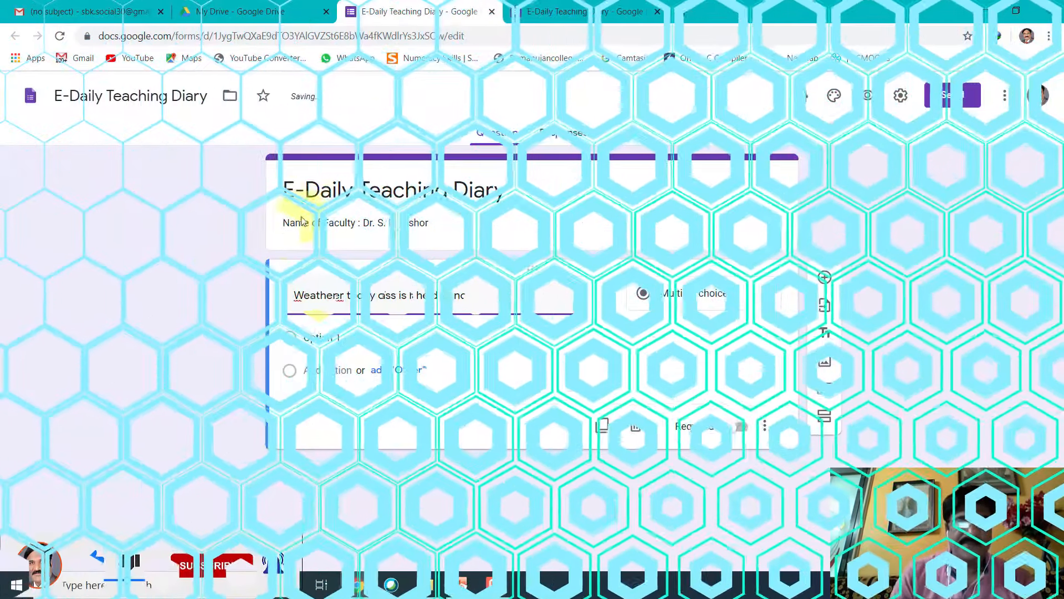
- Give the first question the answer options "Yes" and "No"
{"action": "left_click", "coordinate": [304, 335]}
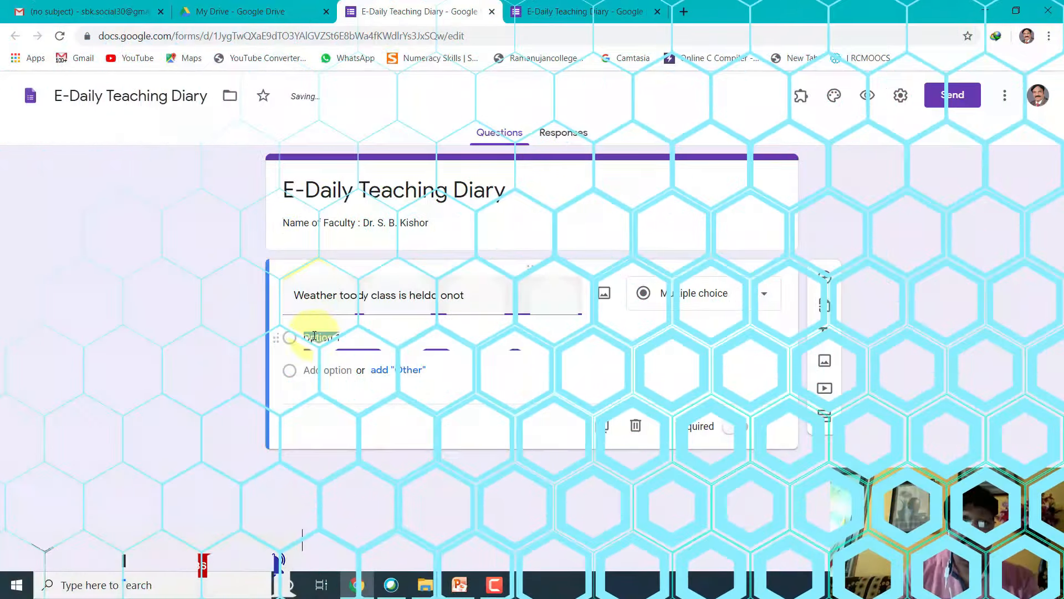
{"action": "type", "text": "Yes"}
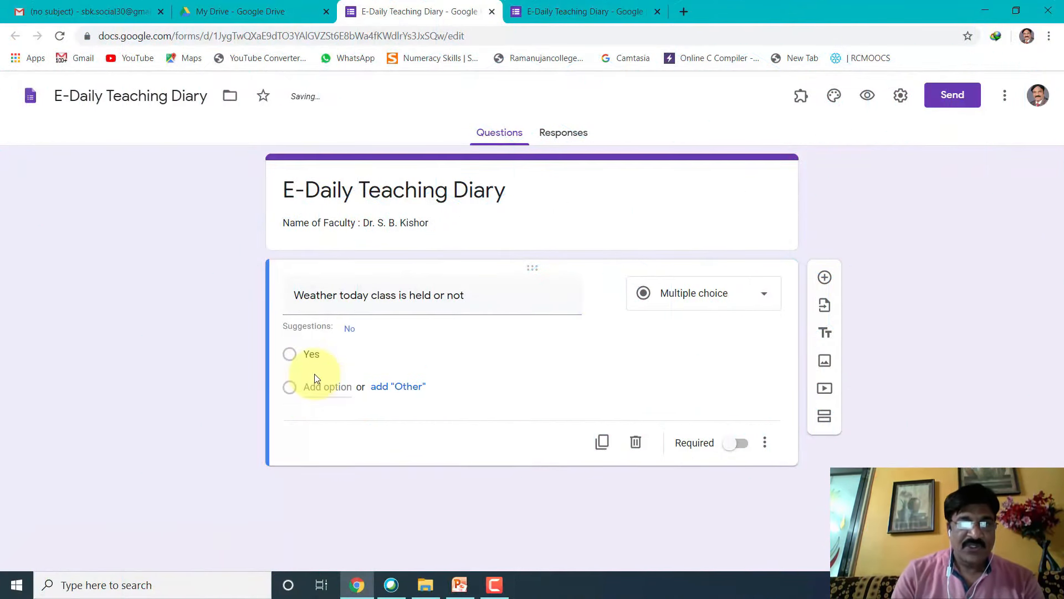
{"action": "left_click", "coordinate": [349, 329]}
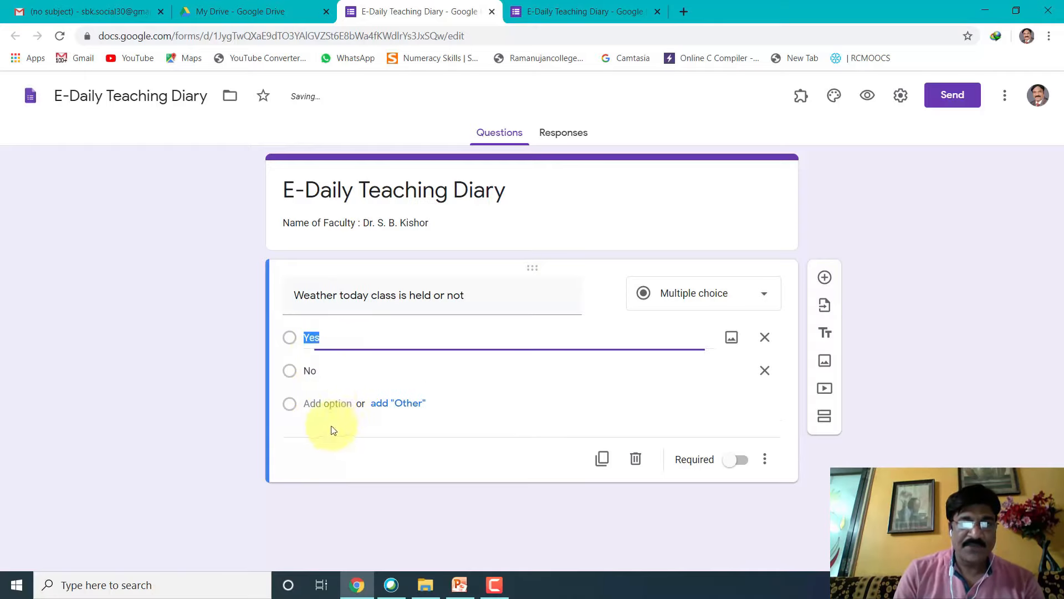
{"action": "left_click", "coordinate": [328, 375]}
{"action": "left_click", "coordinate": [365, 368]}
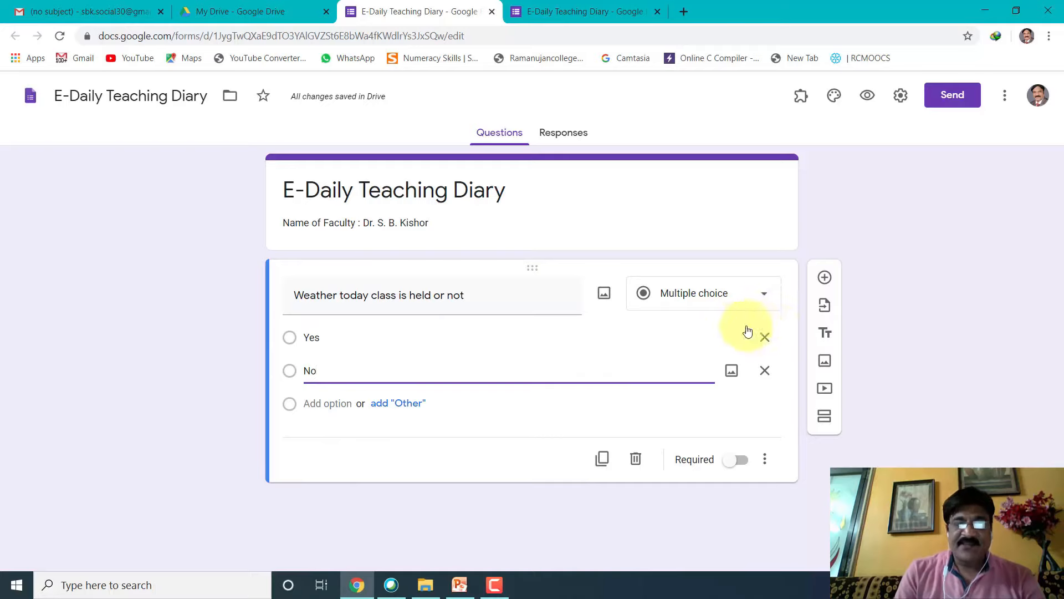
- Add a blank second question, check the PowerPoint layout, and insert a section titled "Class" between the two questions
{"action": "left_click", "coordinate": [824, 278]}
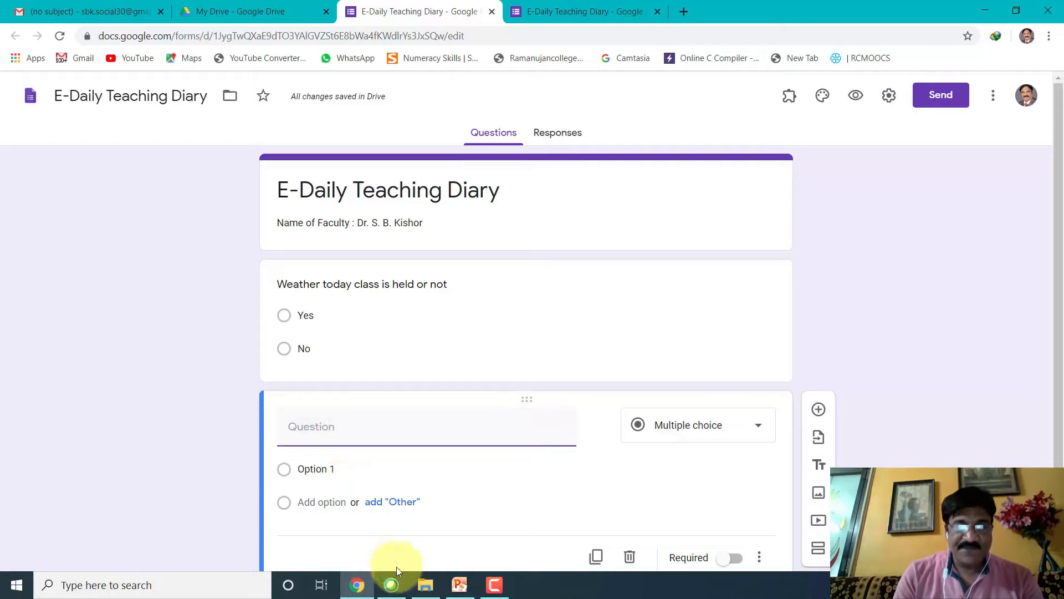
{"action": "left_click", "coordinate": [460, 585]}
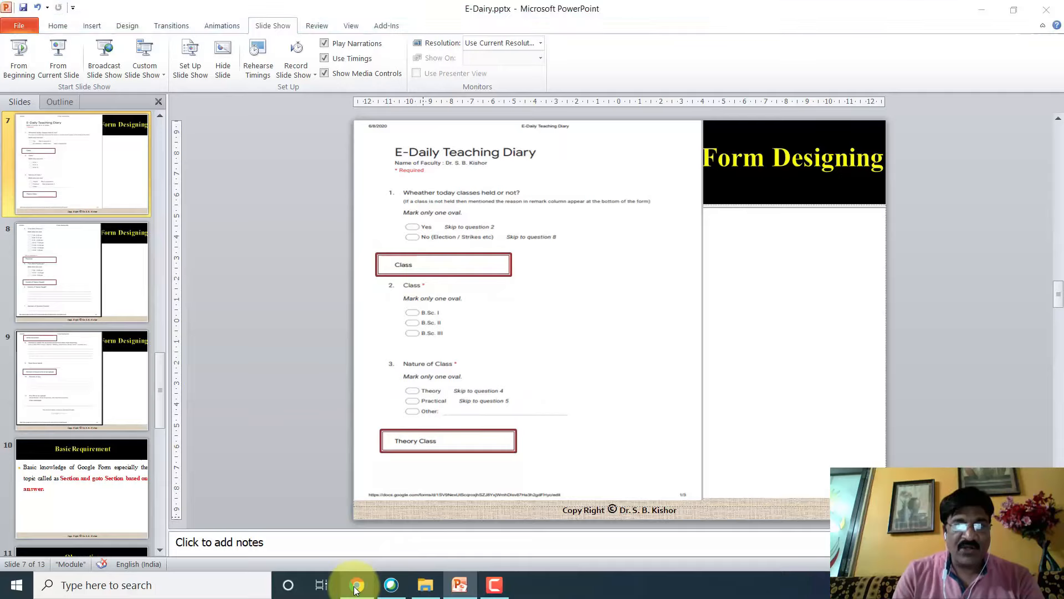
{"action": "left_click", "coordinate": [357, 584]}
{"action": "left_click", "coordinate": [340, 349]}
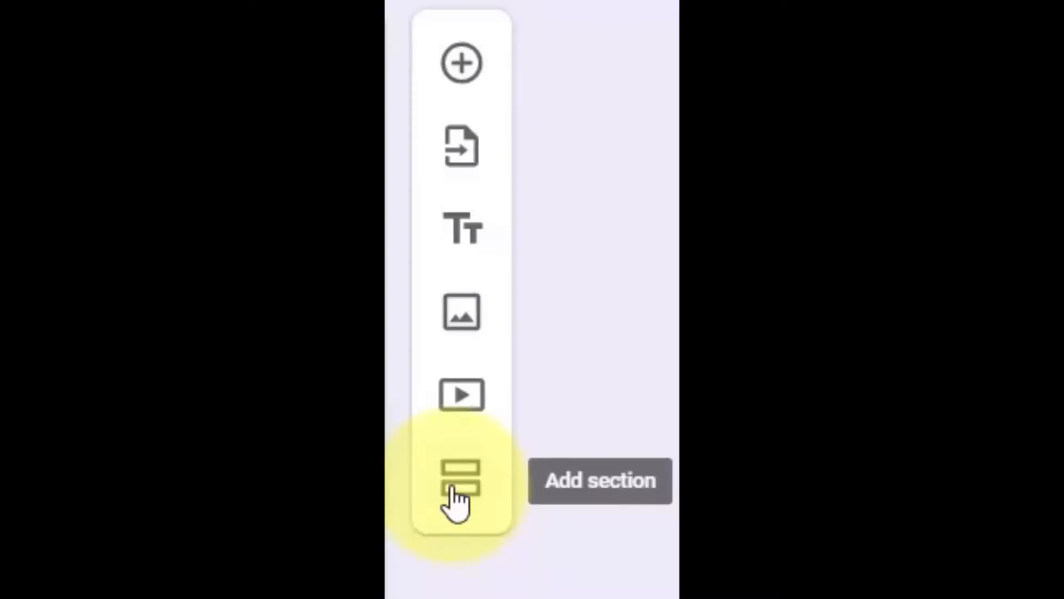
{"action": "left_click", "coordinate": [455, 488]}
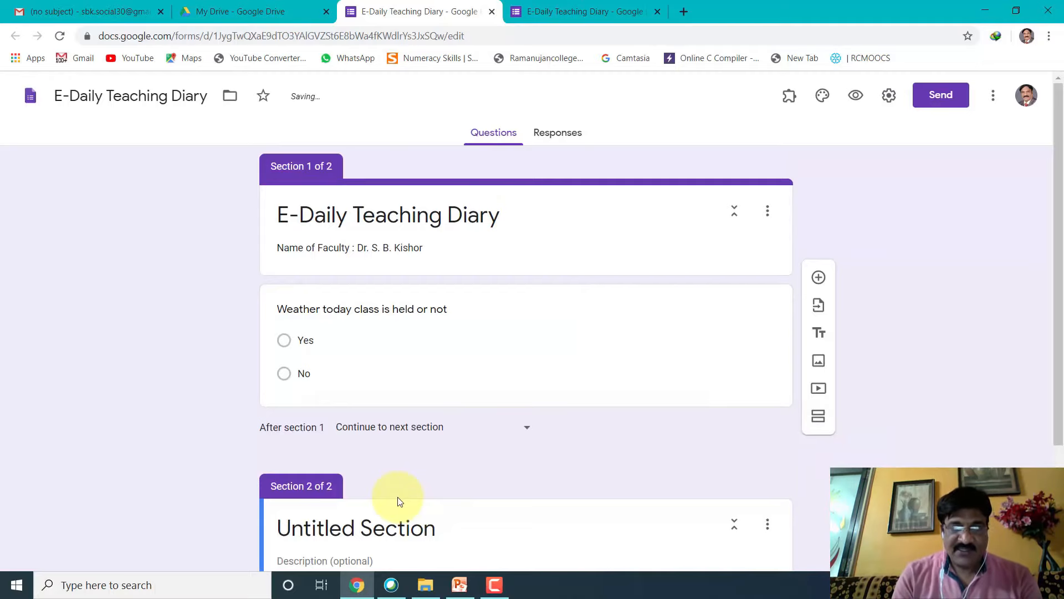
{"action": "left_click", "coordinate": [393, 527]}
{"action": "type", "text": "Class"}
- Title the blank question in the Class section "Class"
{"action": "scroll", "coordinate": [392, 526], "scroll_direction": "down", "scroll_amount": 3}
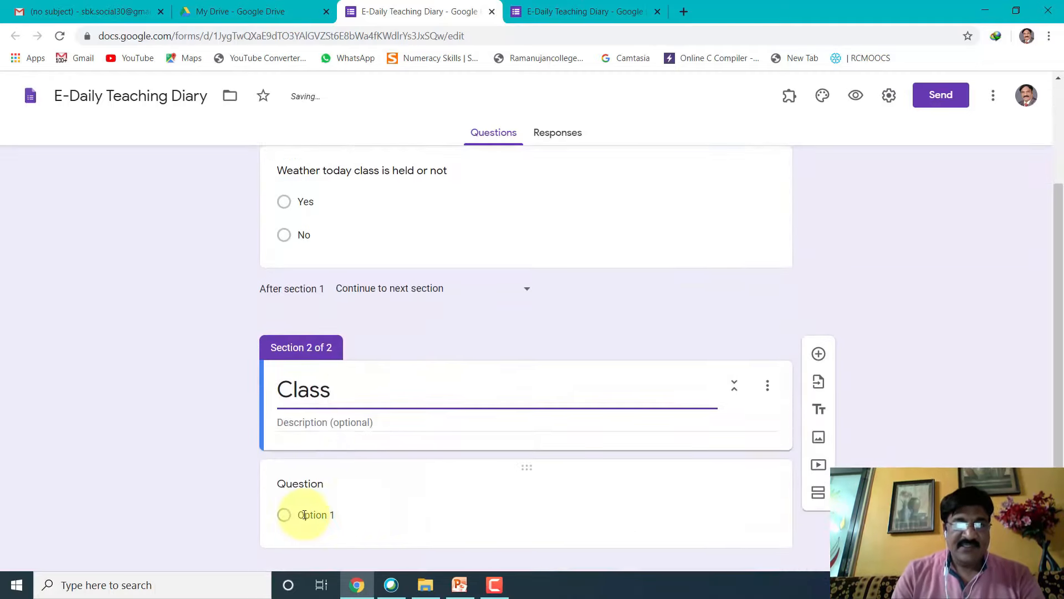
{"action": "left_click", "coordinate": [305, 515]}
{"action": "left_click", "coordinate": [301, 501]}
{"action": "type", "text": "Class"}
{"action": "scroll", "coordinate": [312, 503], "scroll_direction": "down", "scroll_amount": 1}
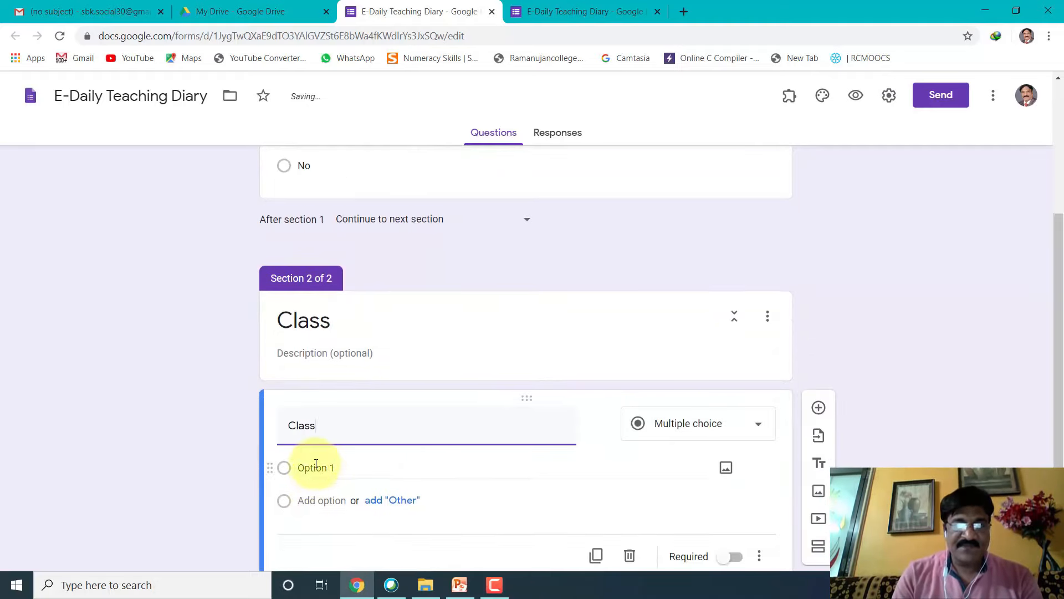
- Give the Class question the answer options "B.Sc. I", "B.Sc. II" and "B.Sc. III"
{"action": "left_click", "coordinate": [314, 464]}
{"action": "type", "text": "B.Sc. I"}
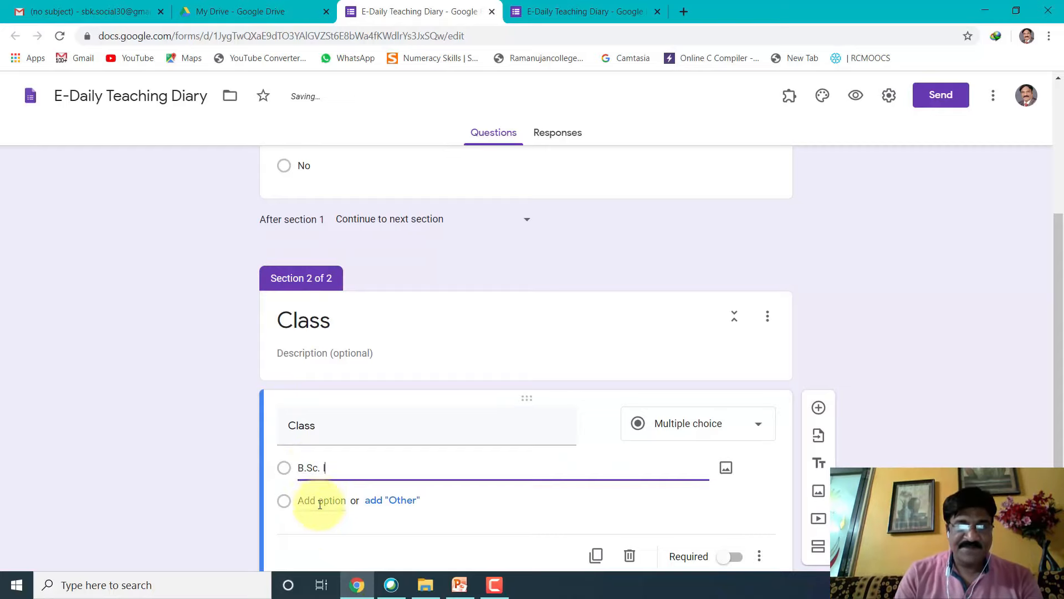
{"action": "left_click", "coordinate": [320, 502]}
{"action": "type", "text": "B.Sc. II"}
{"action": "scroll", "coordinate": [319, 476], "scroll_direction": "down", "scroll_amount": 2}
{"action": "left_click", "coordinate": [318, 451]}
{"action": "type", "text": "B.S"}
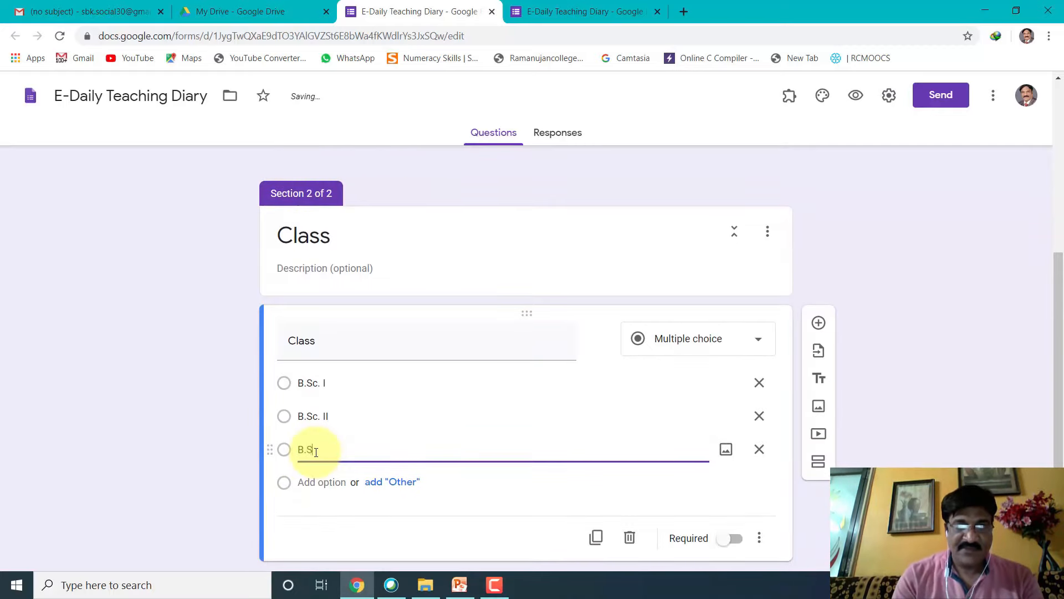
{"action": "type", "text": "c. III"}
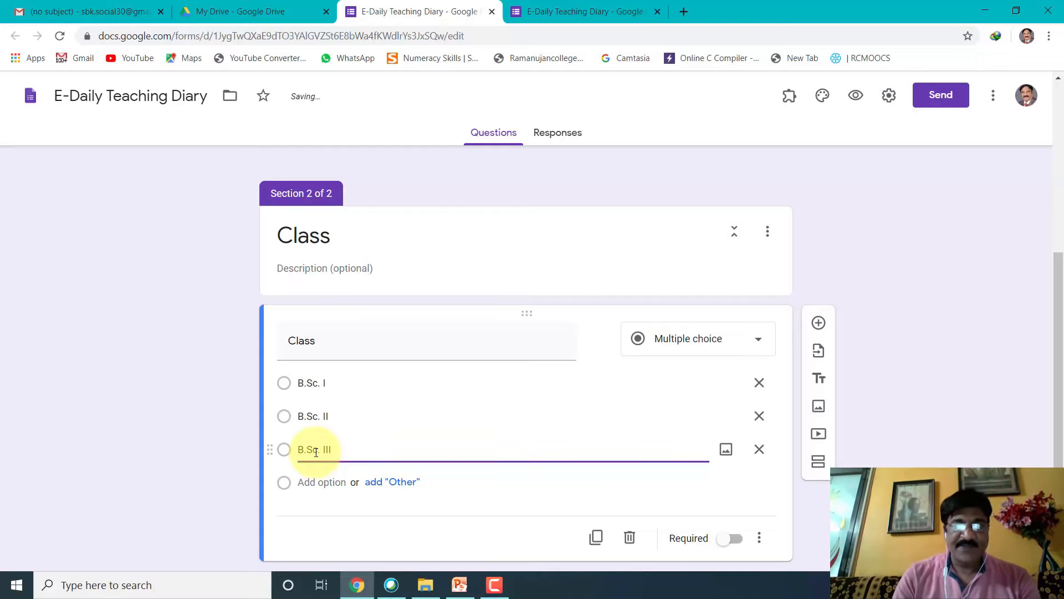
{"action": "scroll", "coordinate": [318, 454], "scroll_direction": "down", "scroll_amount": 1}
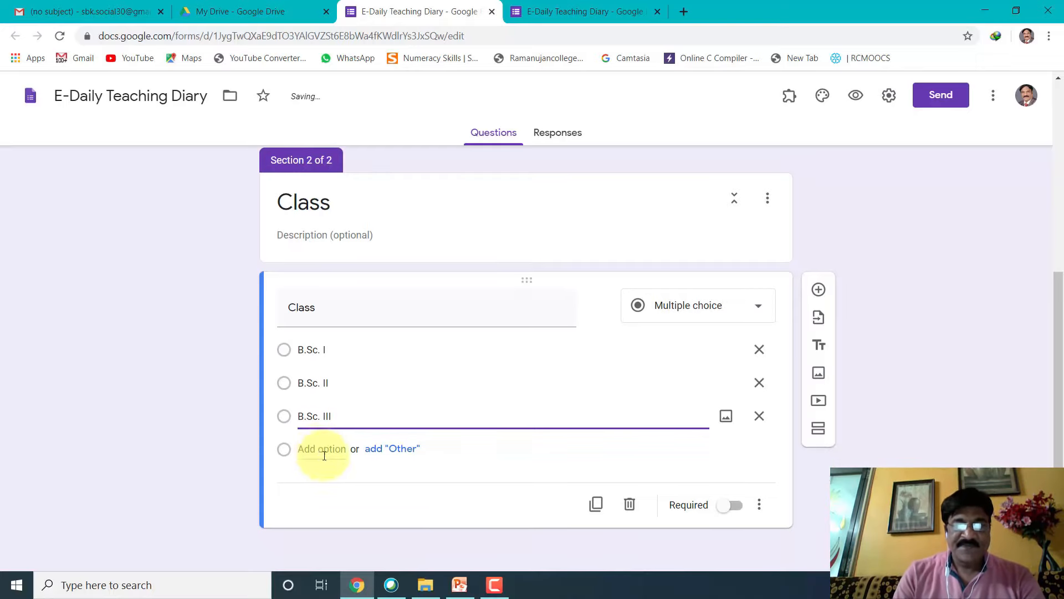
- Check the next item on the PowerPoint slide and add a question titled "Nature of Class" below the Class question
{"action": "left_click", "coordinate": [463, 585]}
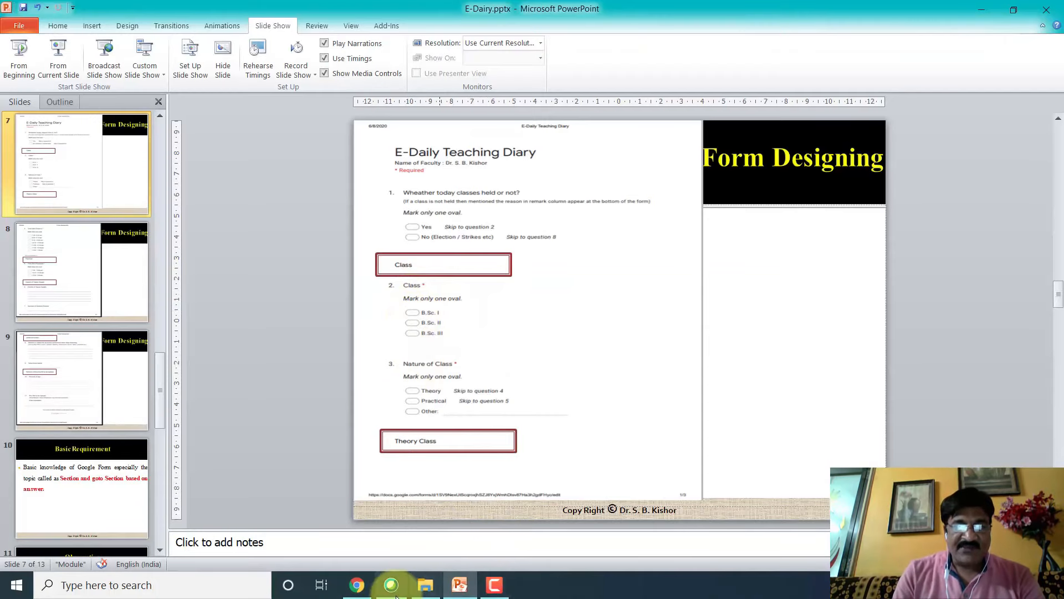
{"action": "left_click", "coordinate": [357, 584]}
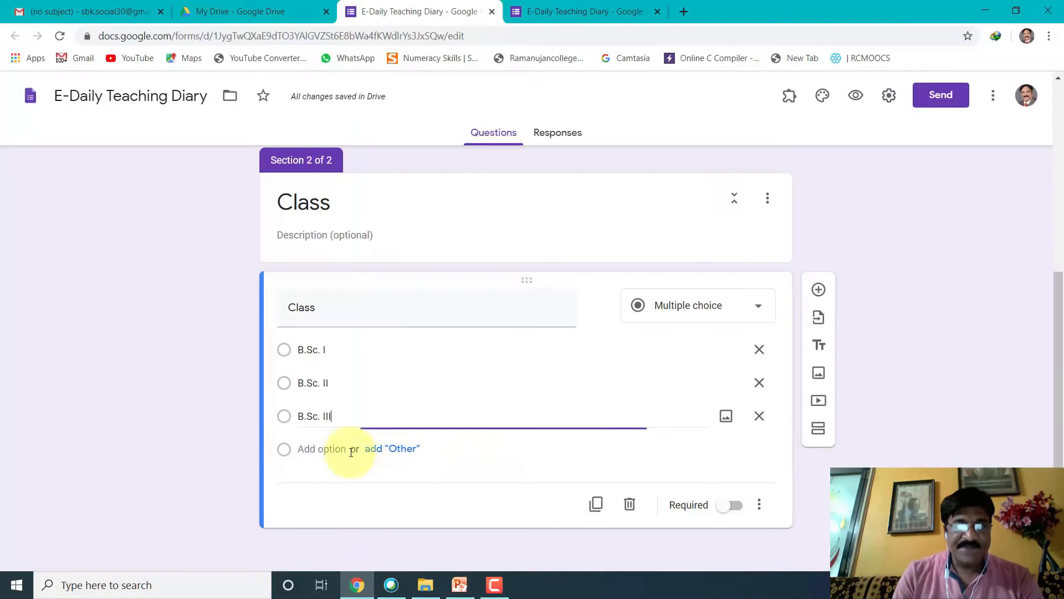
{"action": "left_click", "coordinate": [818, 289]}
{"action": "type", "text": "Nature of C"}
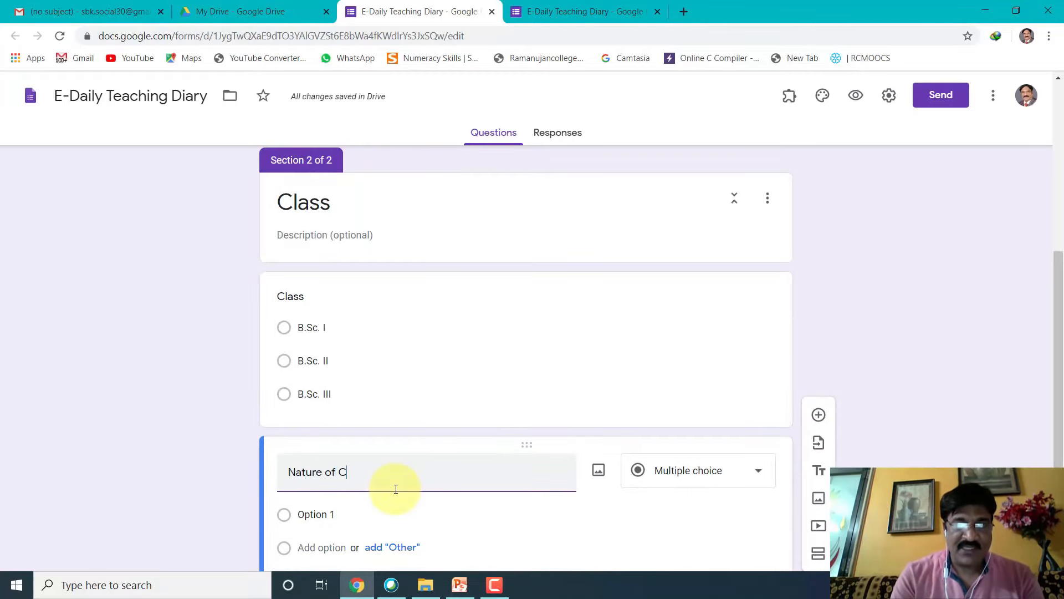
{"action": "type", "text": "lass"}
- Give the Nature of Class question the answer options "Theory" and "Practical" plus an "Other" choice
{"action": "left_click", "coordinate": [327, 516]}
{"action": "type", "text": "Theory"}
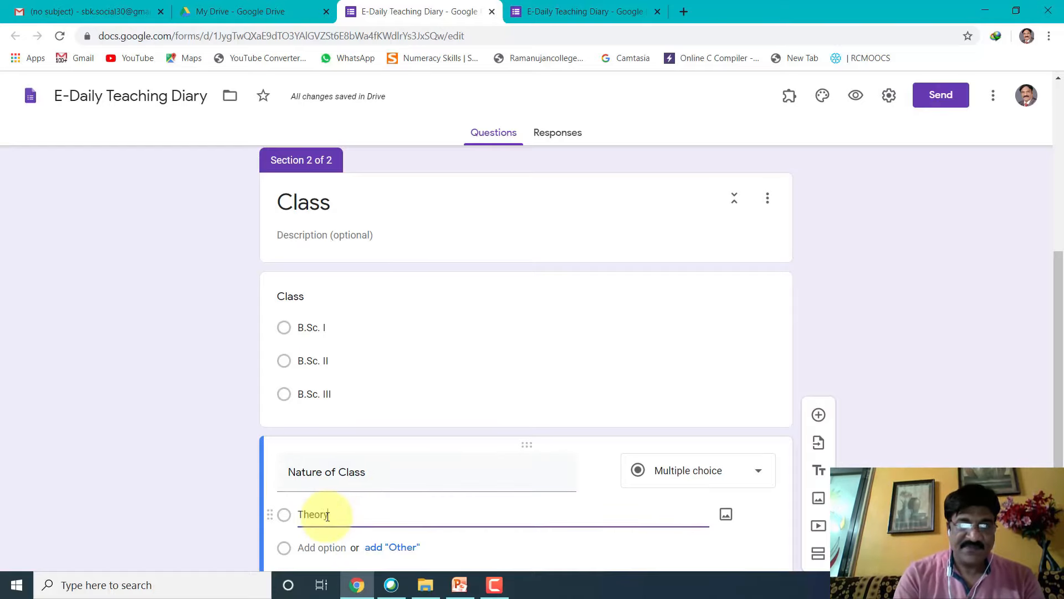
{"action": "scroll", "coordinate": [328, 518], "scroll_direction": "down", "scroll_amount": 1}
{"action": "left_click", "coordinate": [327, 482]}
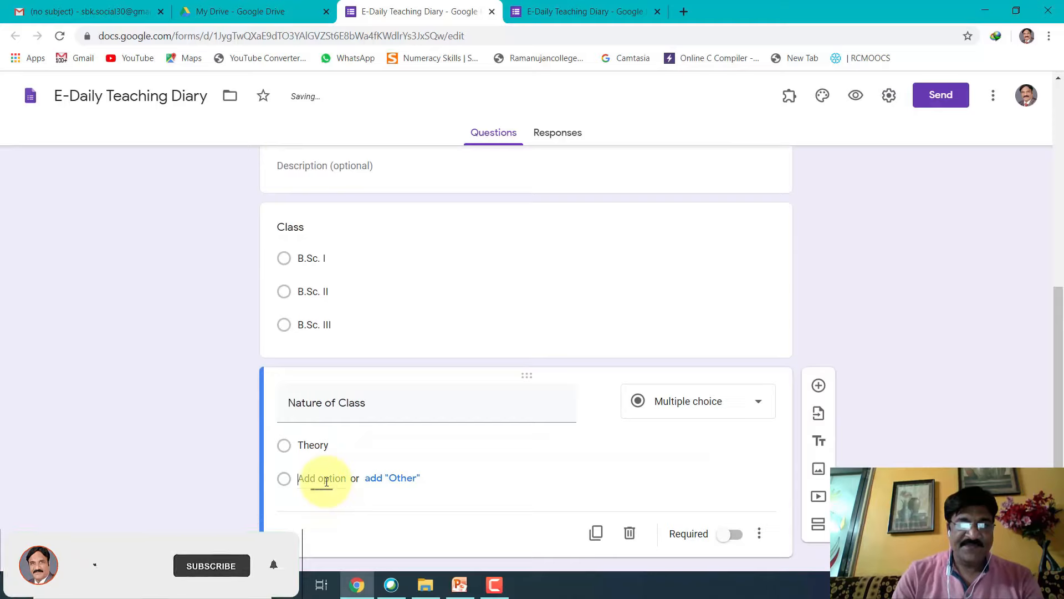
{"action": "type", "text": "Practical"}
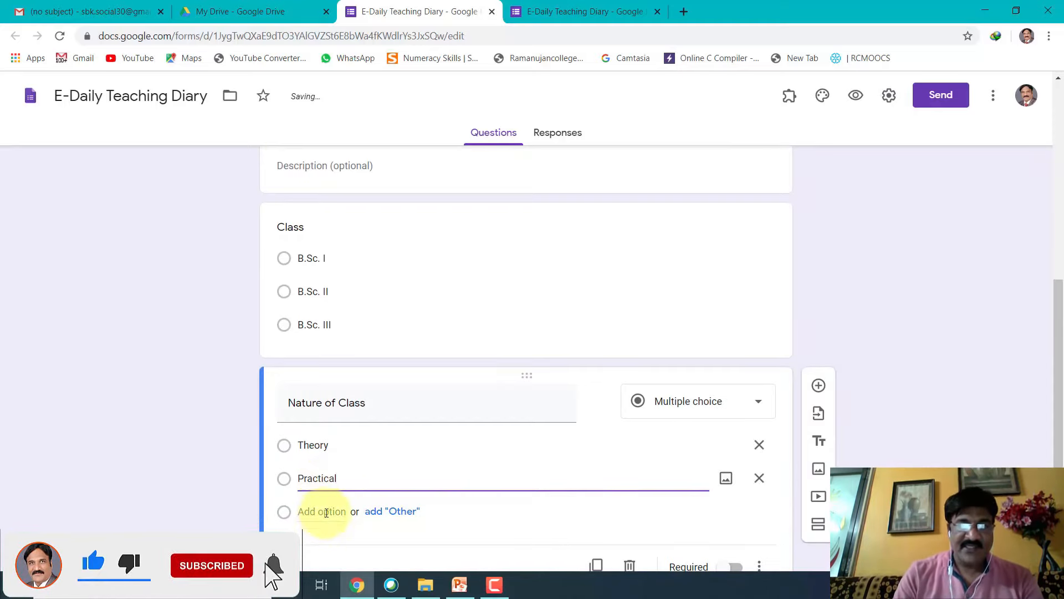
{"action": "left_click", "coordinate": [380, 513]}
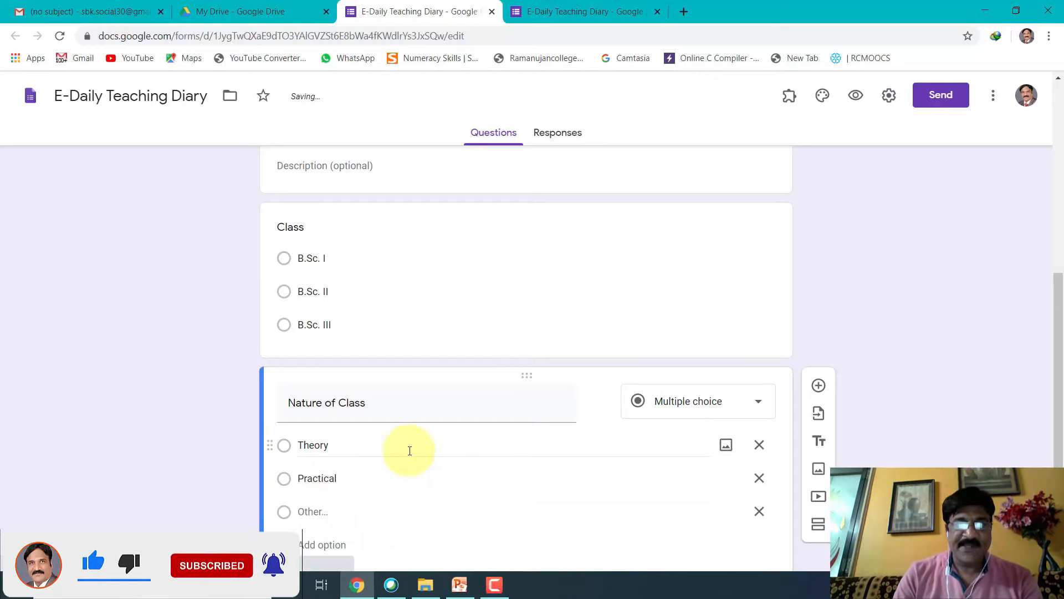
- Add a new section titled "Theory Classess" after the Nature of Class question, consulting the PowerPoint layout
{"action": "scroll", "coordinate": [443, 460], "scroll_direction": "down", "scroll_amount": 2}
{"action": "left_click", "coordinate": [817, 436]}
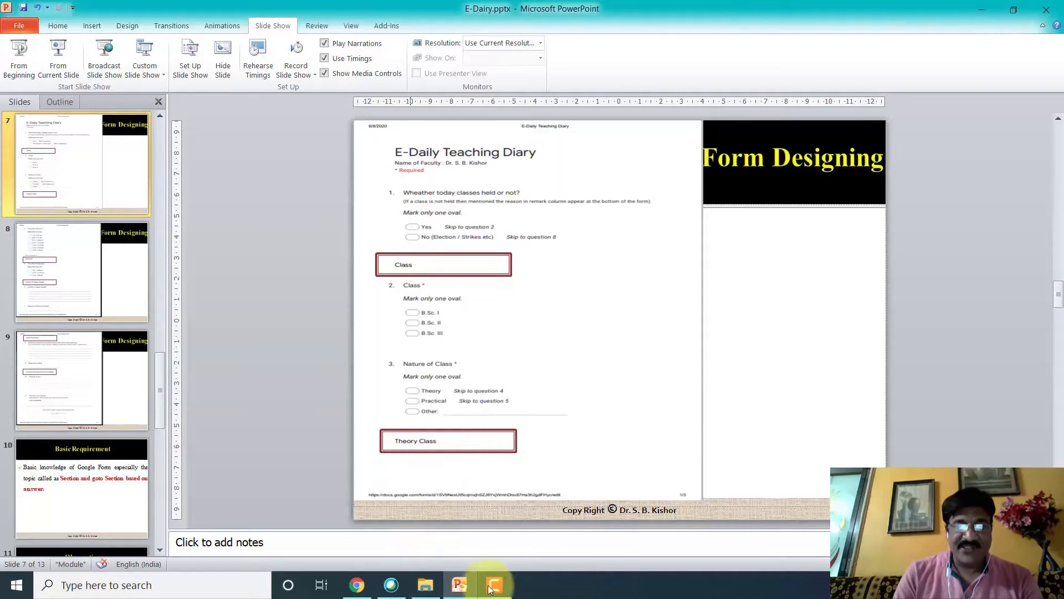
{"action": "left_click", "coordinate": [357, 585]}
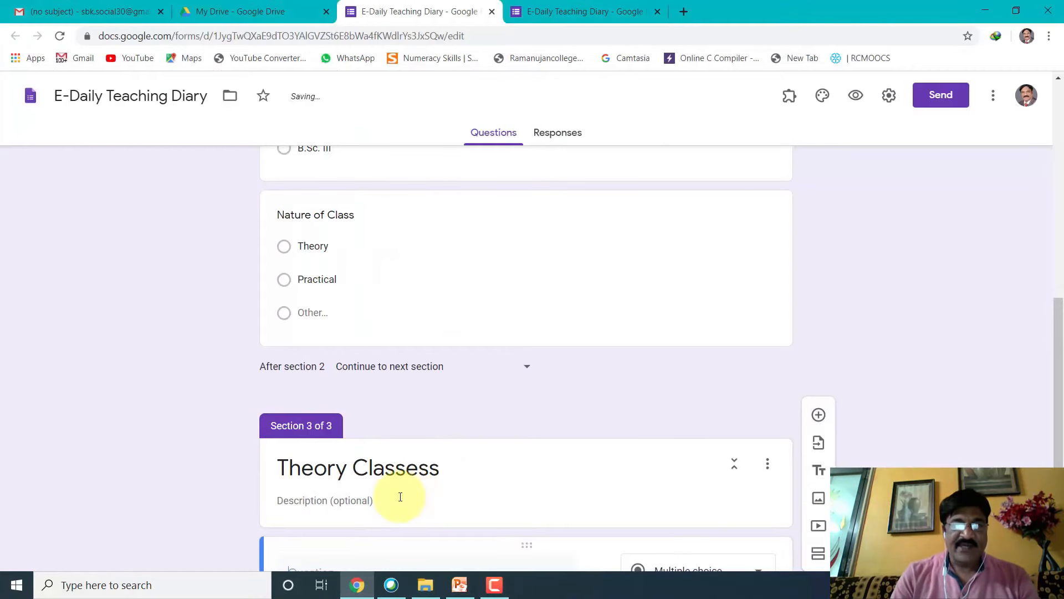
- Check the next layout slide in PowerPoint and title the new question in the Theory Classess section "Time Slot"
{"action": "scroll", "coordinate": [400, 496], "scroll_direction": "down", "scroll_amount": 3}
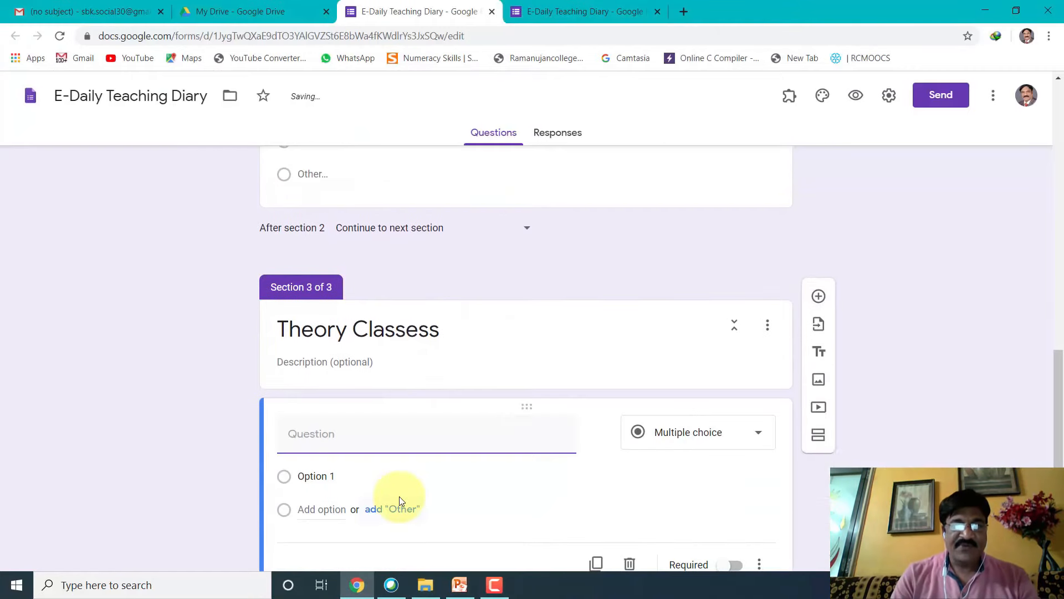
{"action": "left_click", "coordinate": [459, 586]}
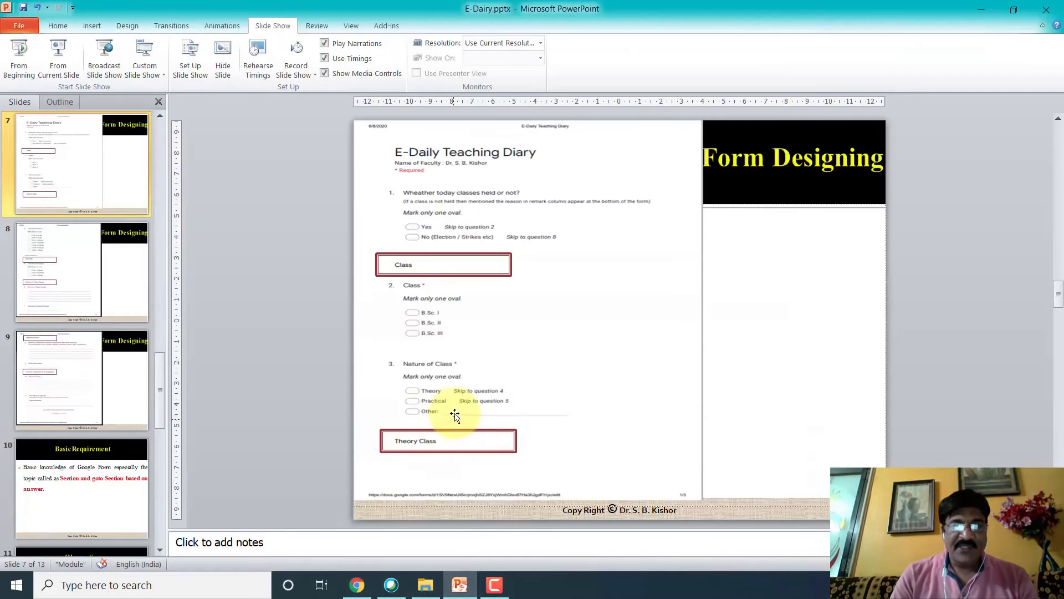
{"action": "scroll", "coordinate": [451, 408], "scroll_direction": "down", "scroll_amount": 1}
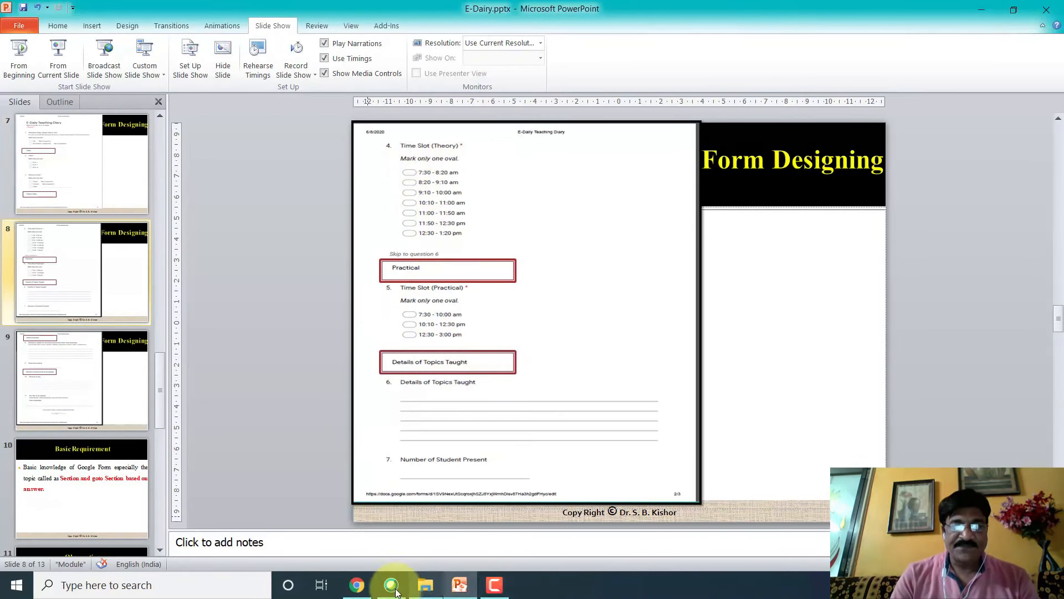
{"action": "left_click", "coordinate": [358, 585]}
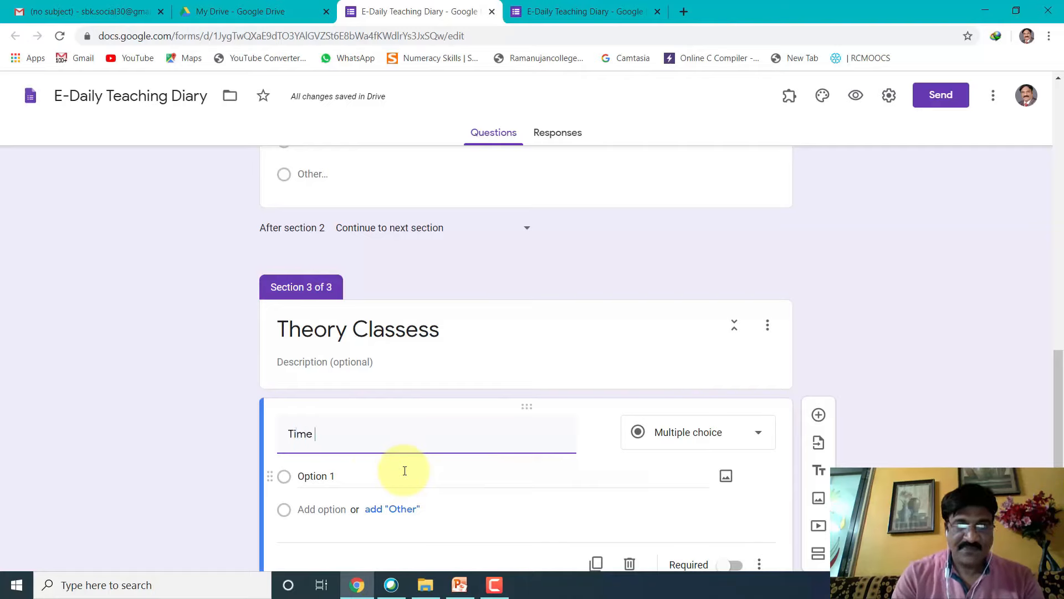
- Give the Time Slot question the options "7:30 - 8:20 am", "8:20 - 9:10 am" and "9:10 - 10:00 am"
{"action": "left_click", "coordinate": [330, 475]}
{"action": "type", "text": "7:30 - 8:20 am"}
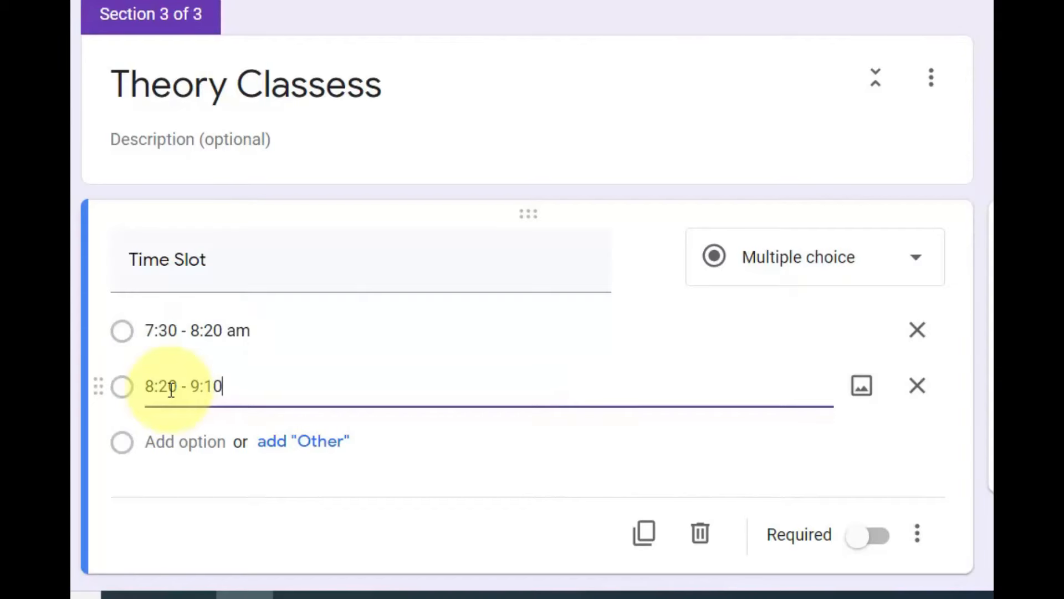
{"action": "left_click", "coordinate": [191, 445]}
{"action": "type", "text": "9:10 - 10:"}
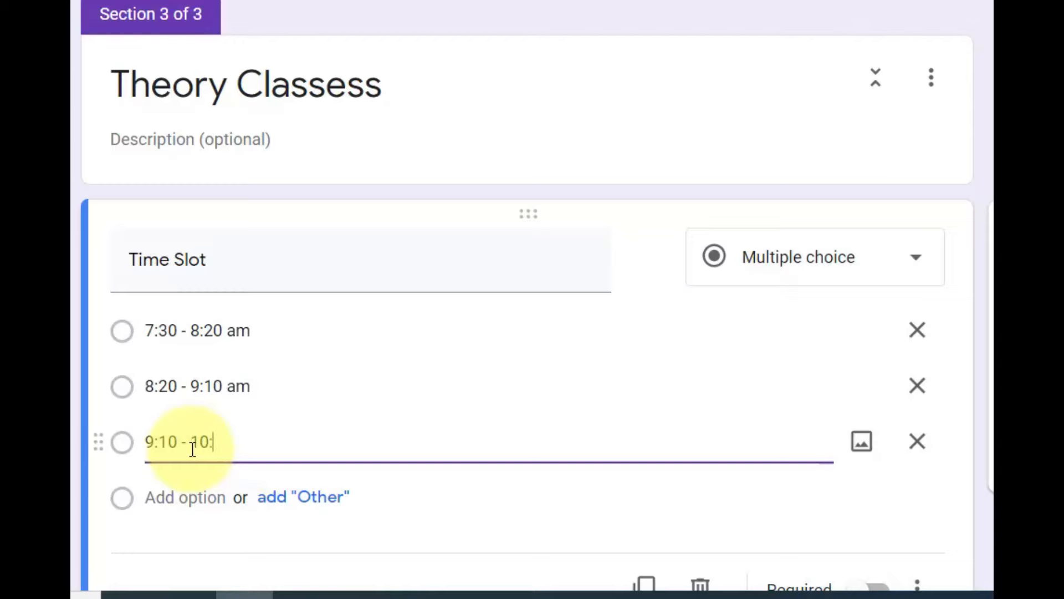
{"action": "type", "text": "00 am"}
- Add the options "10:10 - 11:00 am", "11:00 - 11:50 am" and "11:50 - 12:40 pm" to the Time Slot question
{"action": "left_click", "coordinate": [173, 501]}
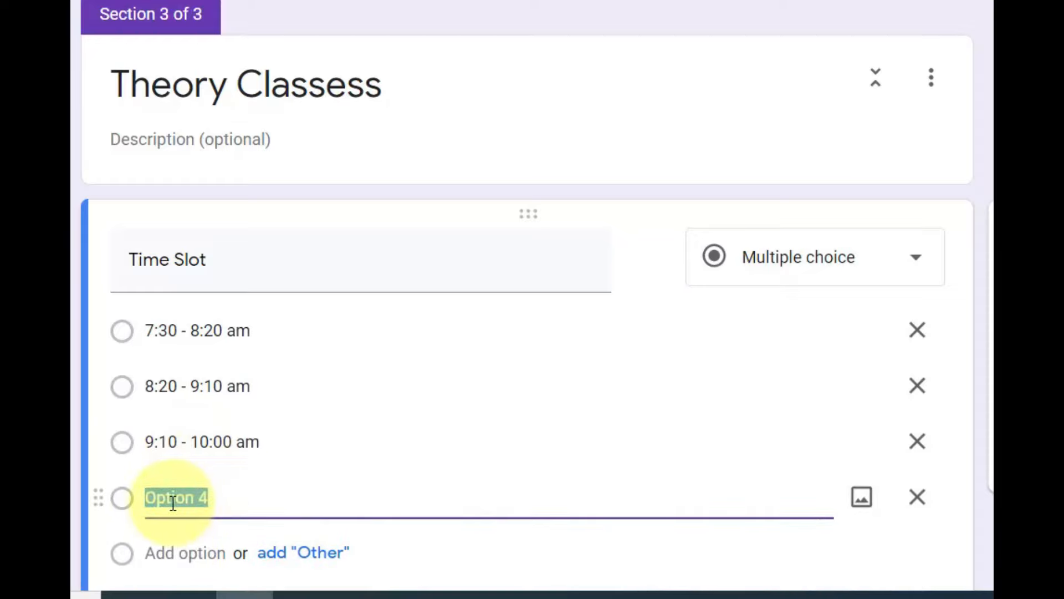
{"action": "type", "text": "10:10 - 11:"}
{"action": "type", "text": "00 am"}
{"action": "key", "text": "Return"}
{"action": "type", "text": "1"}
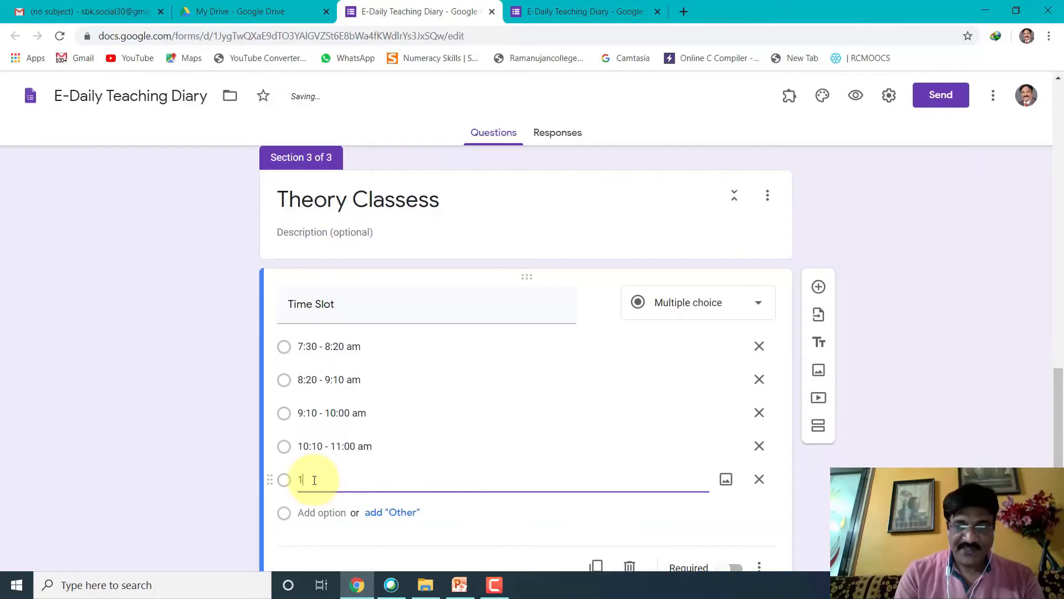
{"action": "type", "text": "1:00 - 11"}
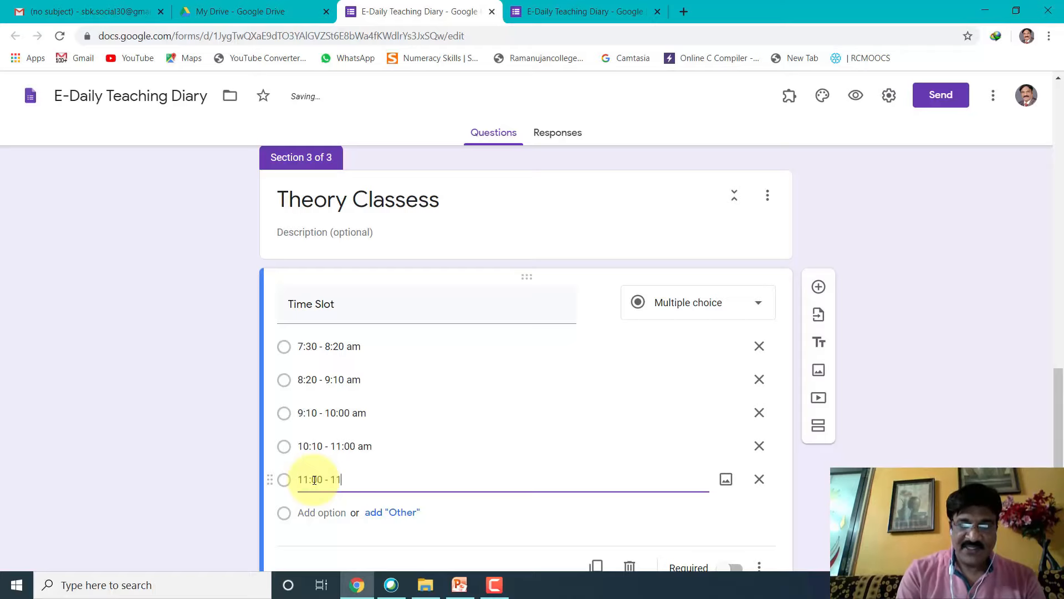
{"action": "type", "text": ":50 a"}
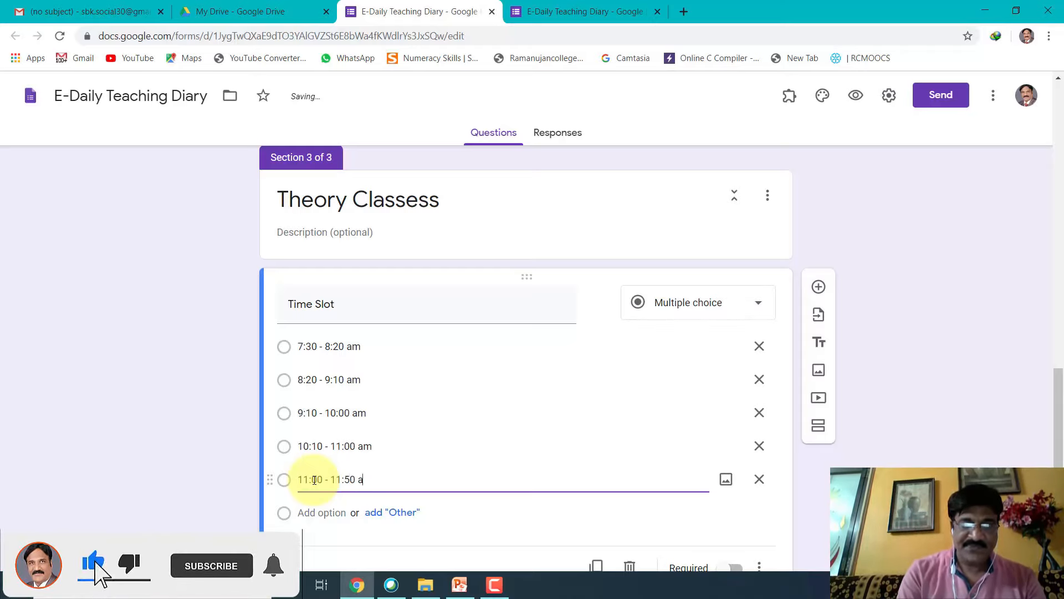
{"action": "type", "text": "m"}
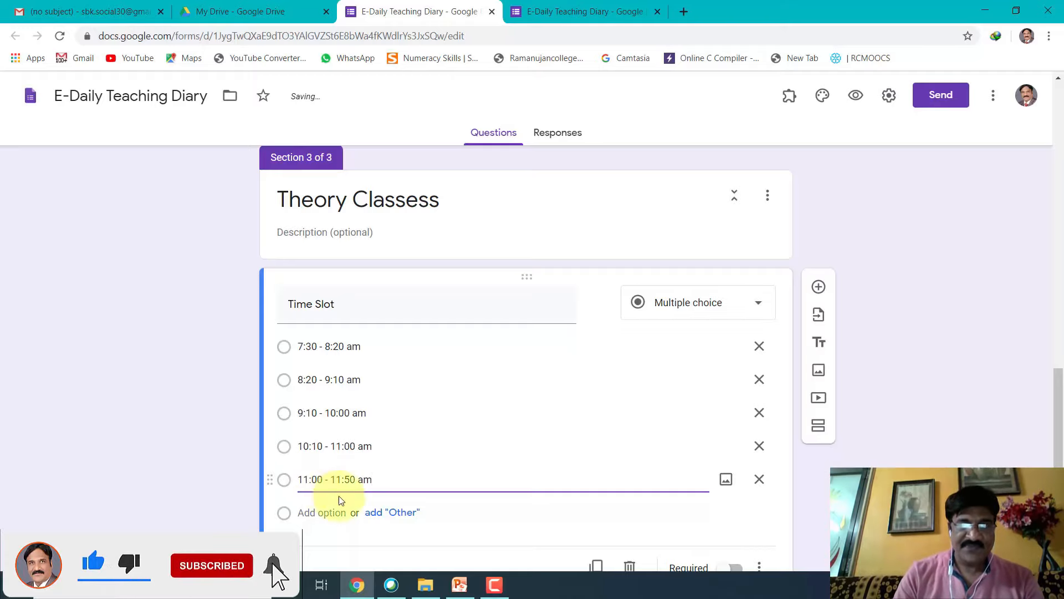
{"action": "left_click", "coordinate": [332, 513]}
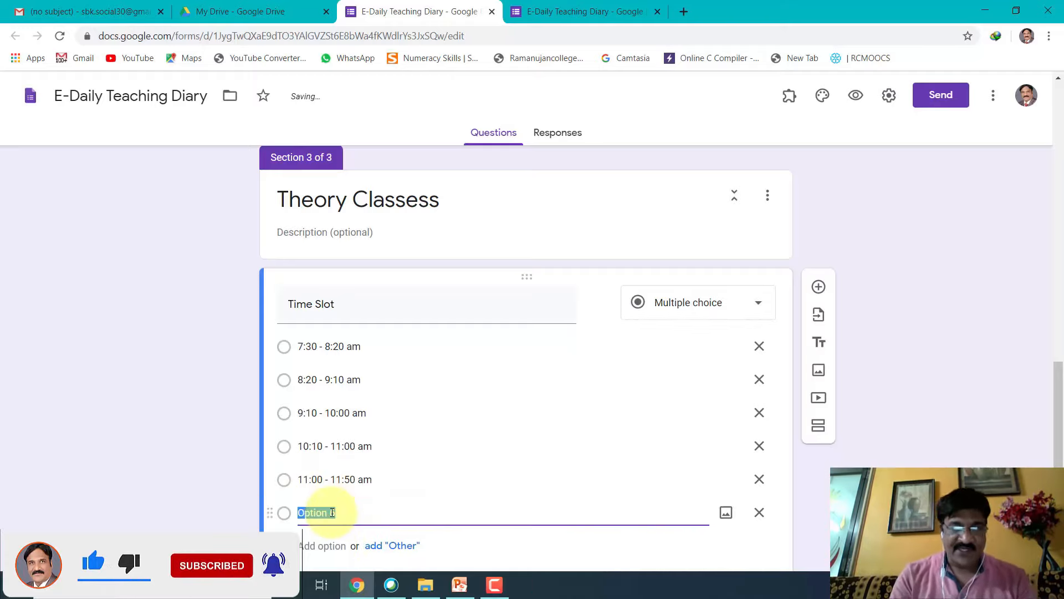
{"action": "type", "text": "11:50 - 12:40 p"}
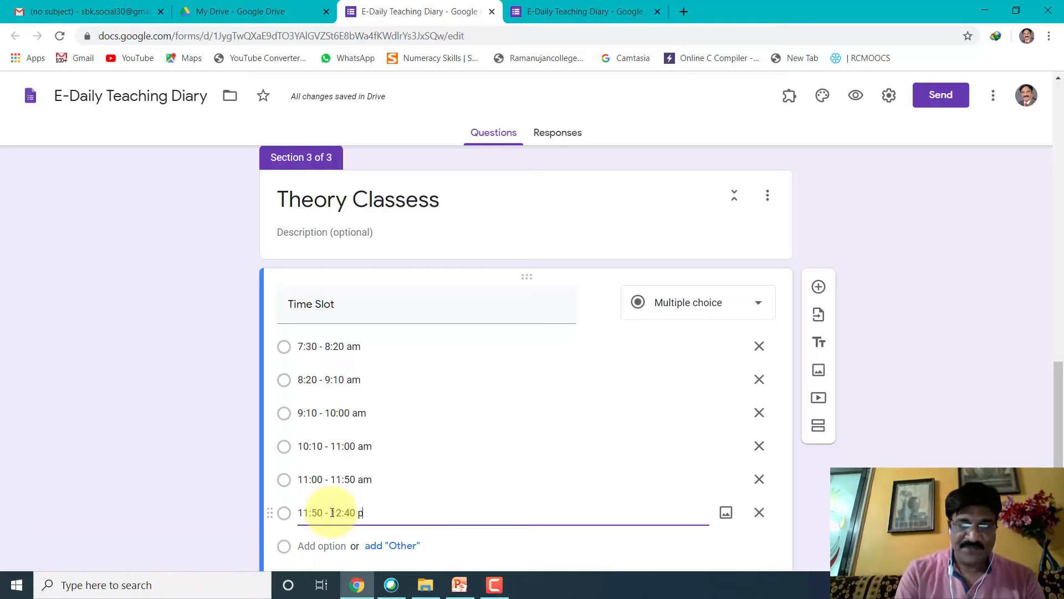
{"action": "type", "text": "m"}
{"action": "left_click", "coordinate": [216, 421]}
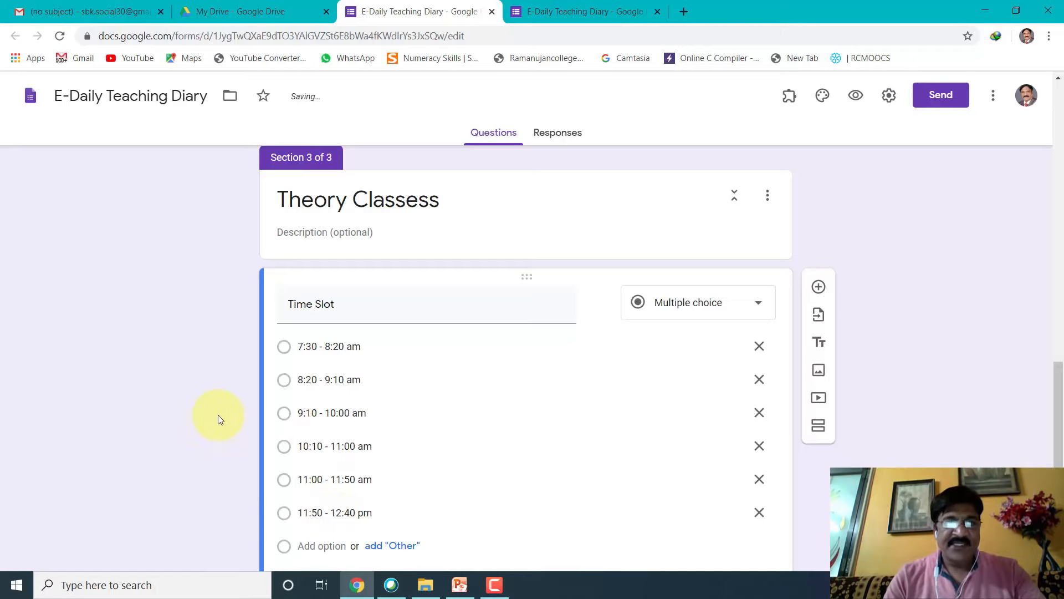
- Consult the PowerPoint layout and add a new section titled "Practical Session" after the Time Slot question
{"action": "scroll", "coordinate": [221, 421], "scroll_direction": "down", "scroll_amount": 2}
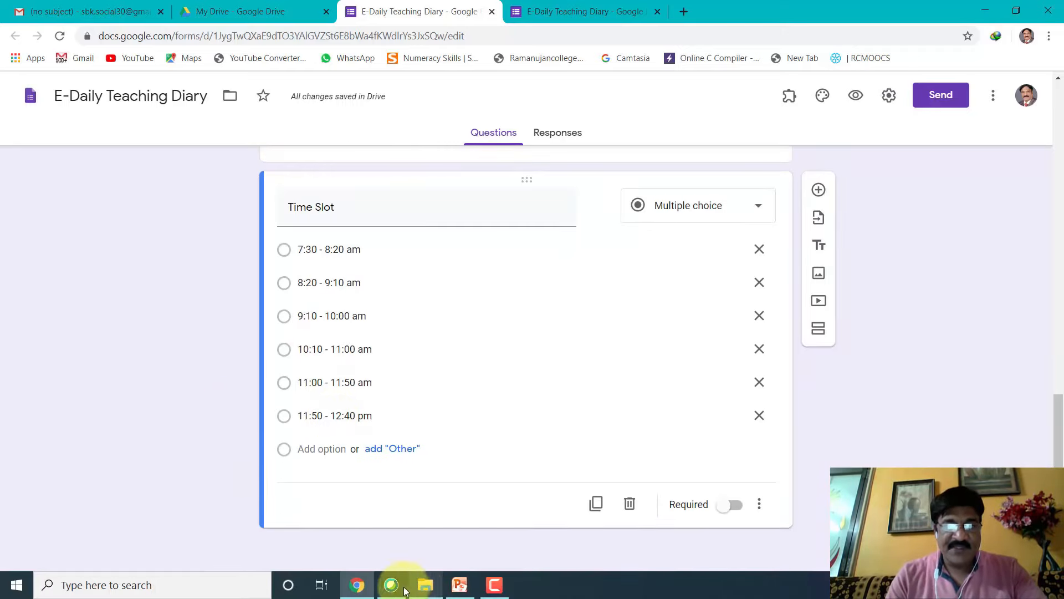
{"action": "left_click", "coordinate": [459, 585]}
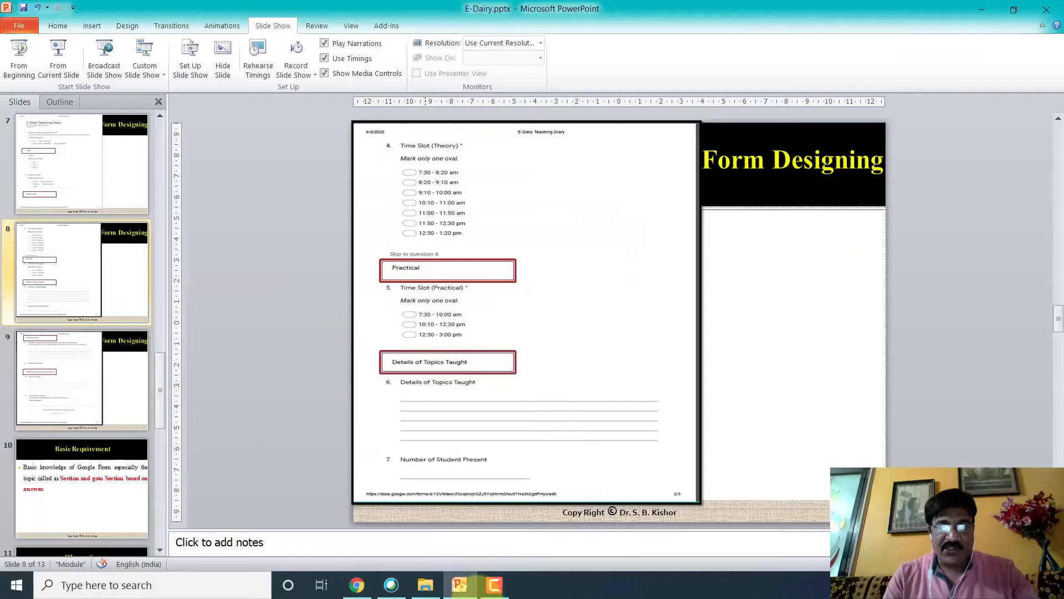
{"action": "left_click", "coordinate": [358, 585]}
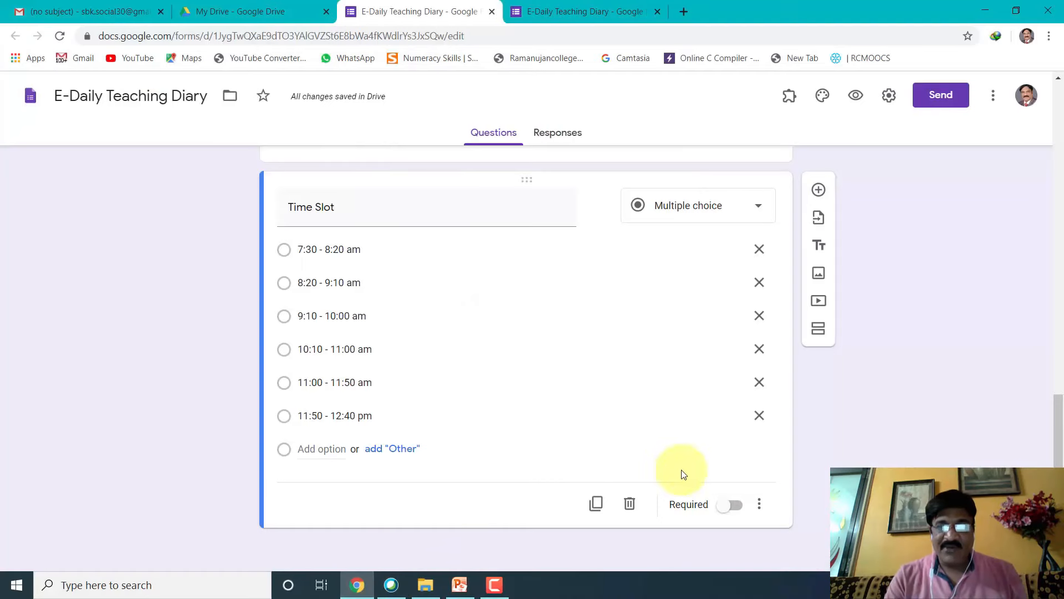
{"action": "left_click", "coordinate": [818, 328]}
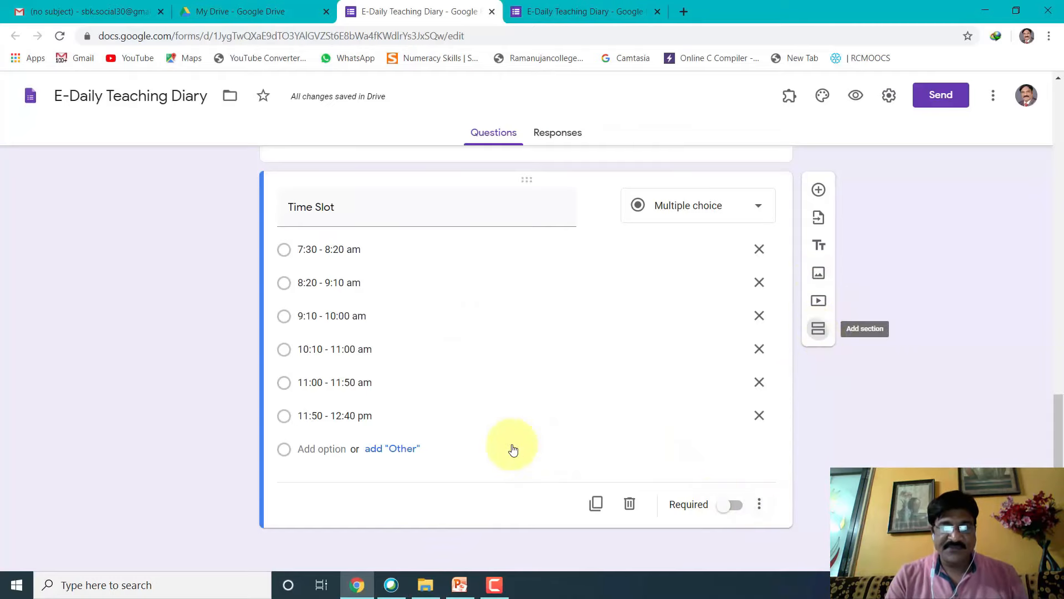
{"action": "left_click", "coordinate": [375, 548]}
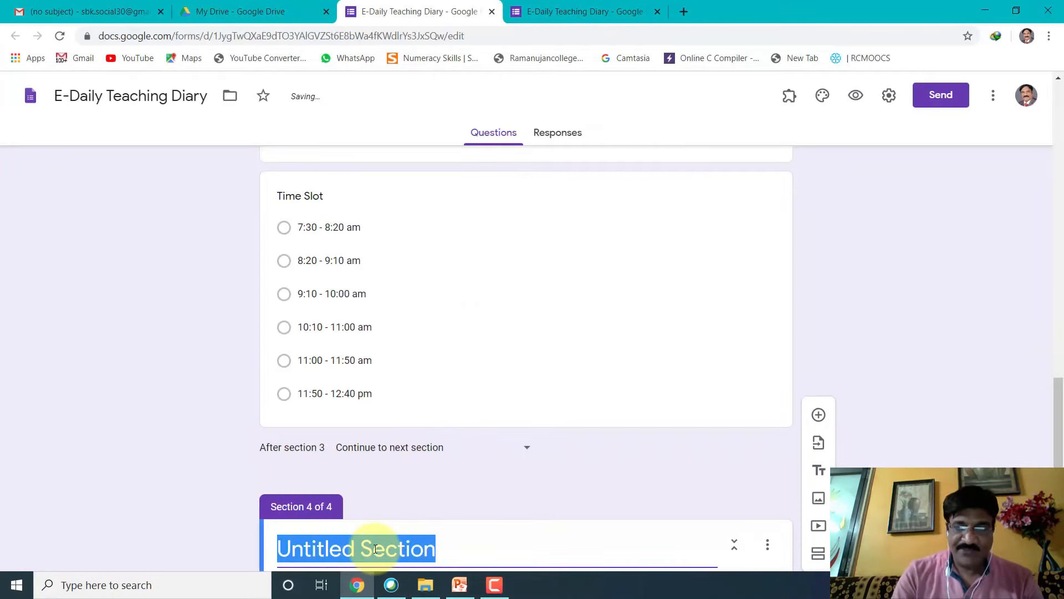
{"action": "type", "text": "Practical Session"}
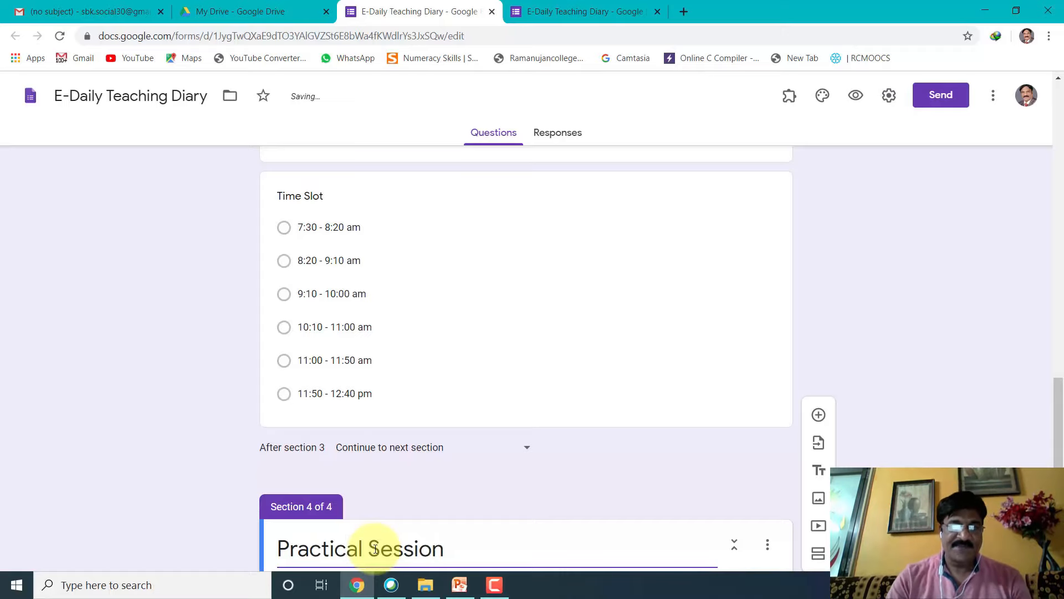
- Add a multiple-choice question titled "PRactical Slot" to the Practical Session section
{"action": "scroll", "coordinate": [183, 503], "scroll_direction": "down", "scroll_amount": 1}
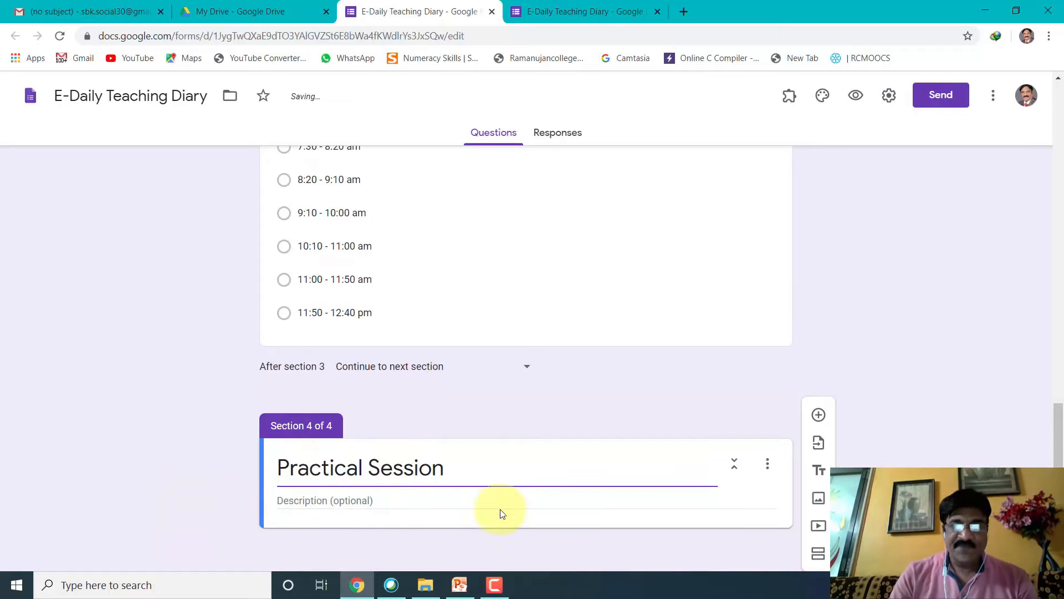
{"action": "left_click", "coordinate": [820, 416]}
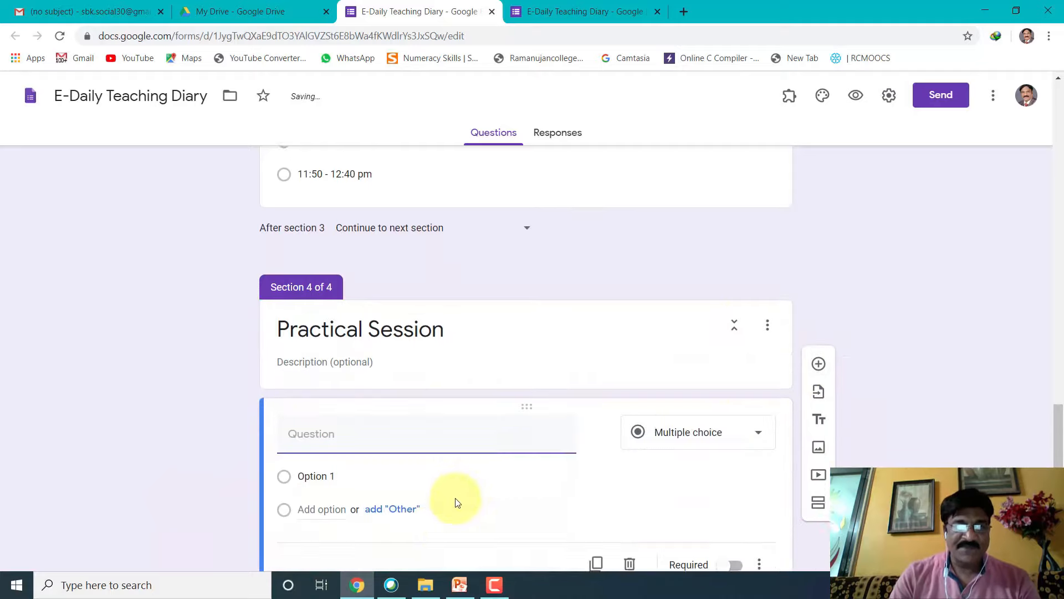
{"action": "type", "text": "PRactical Slot"}
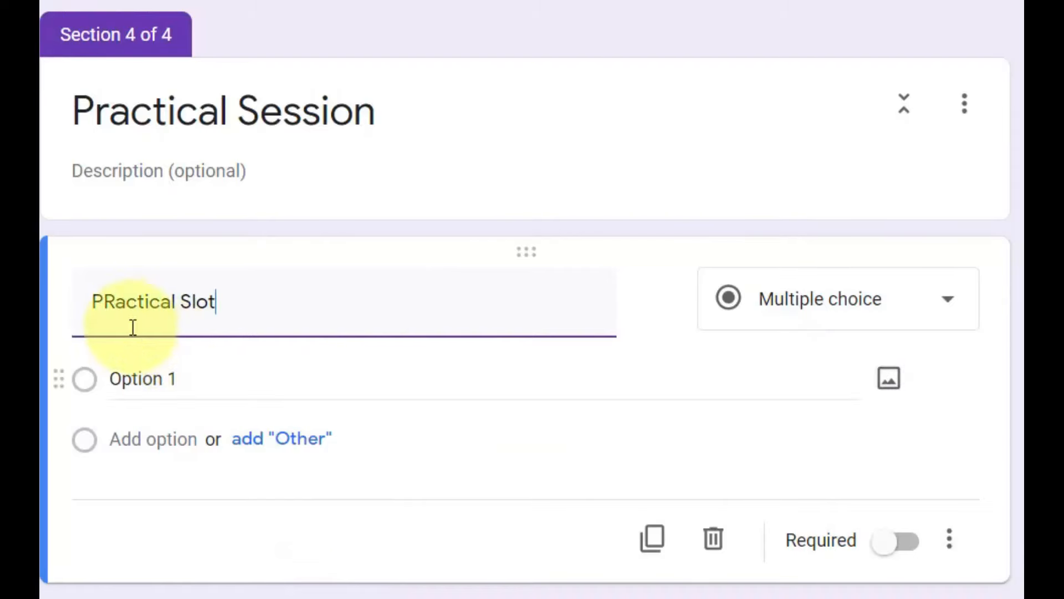
- Give the PRactical Slot question the answer options "7:30 - 10:00 am" and "10:10 - 12:40 pm"
{"action": "left_click", "coordinate": [137, 382]}
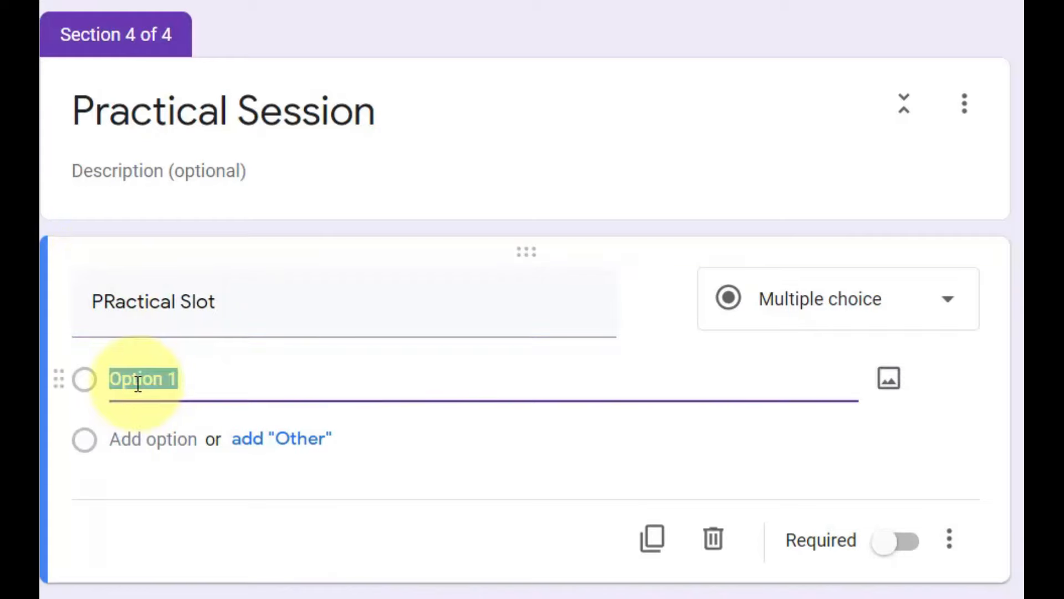
{"action": "type", "text": "7:30 - 10:00 am"}
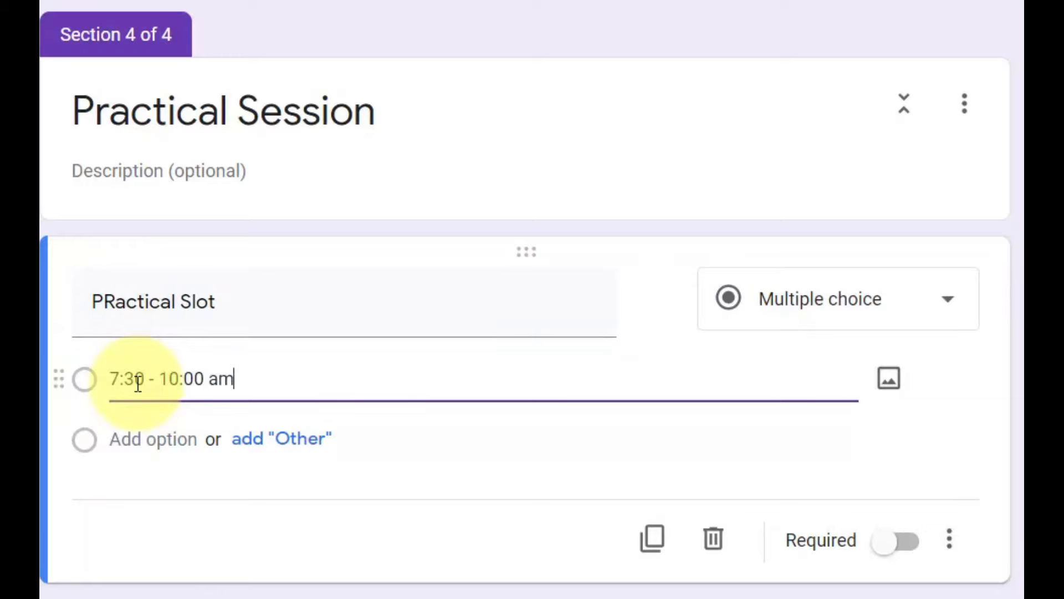
{"action": "left_click", "coordinate": [132, 440]}
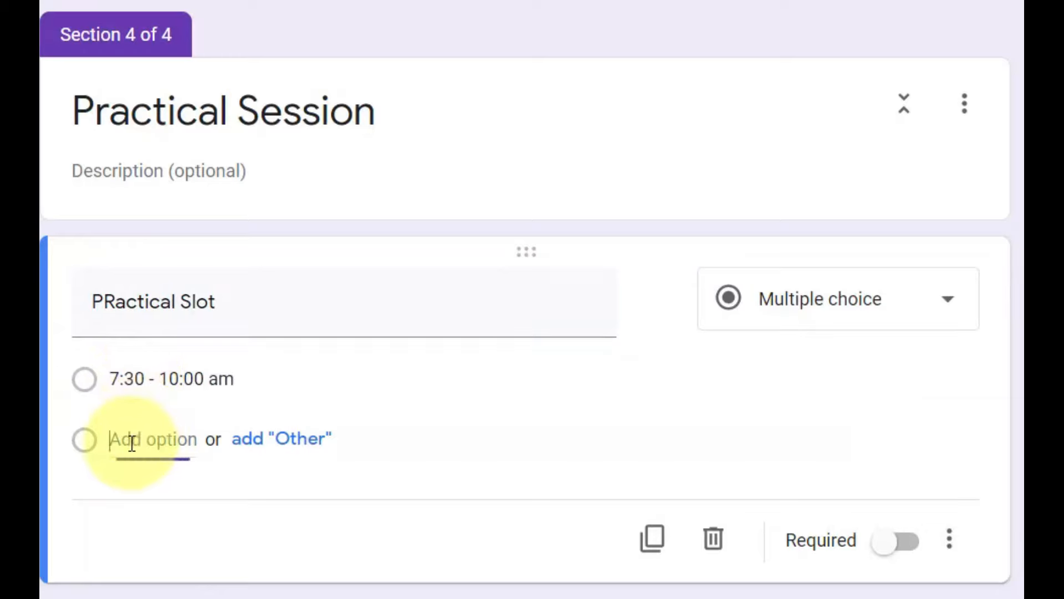
{"action": "type", "text": "11"}
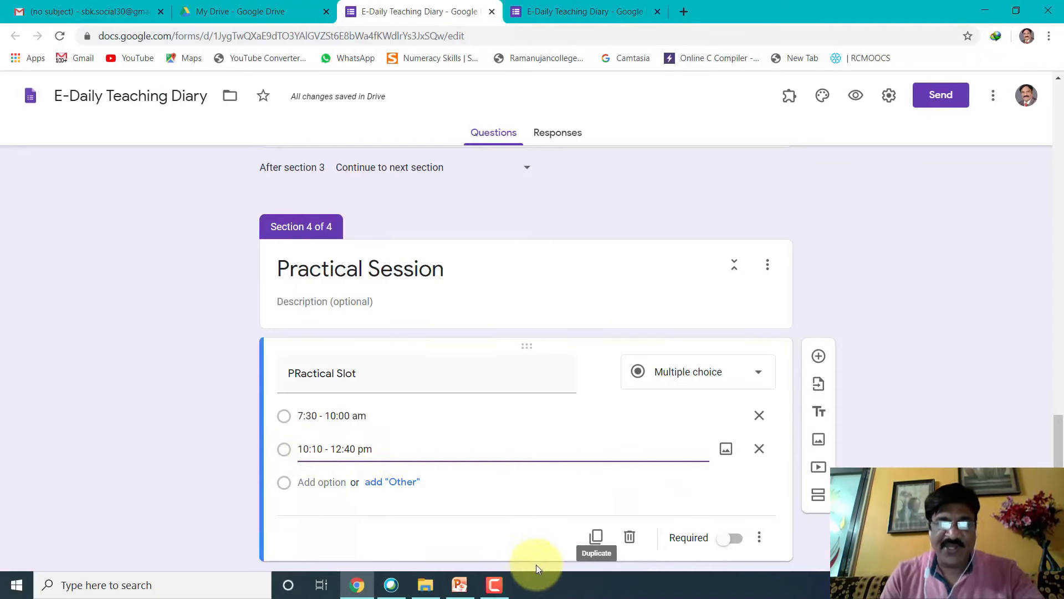
- Consult the PowerPoint layout and add a new section titled "Details of Topic Taught", correcting the spelling of the last word
{"action": "left_click", "coordinate": [459, 585]}
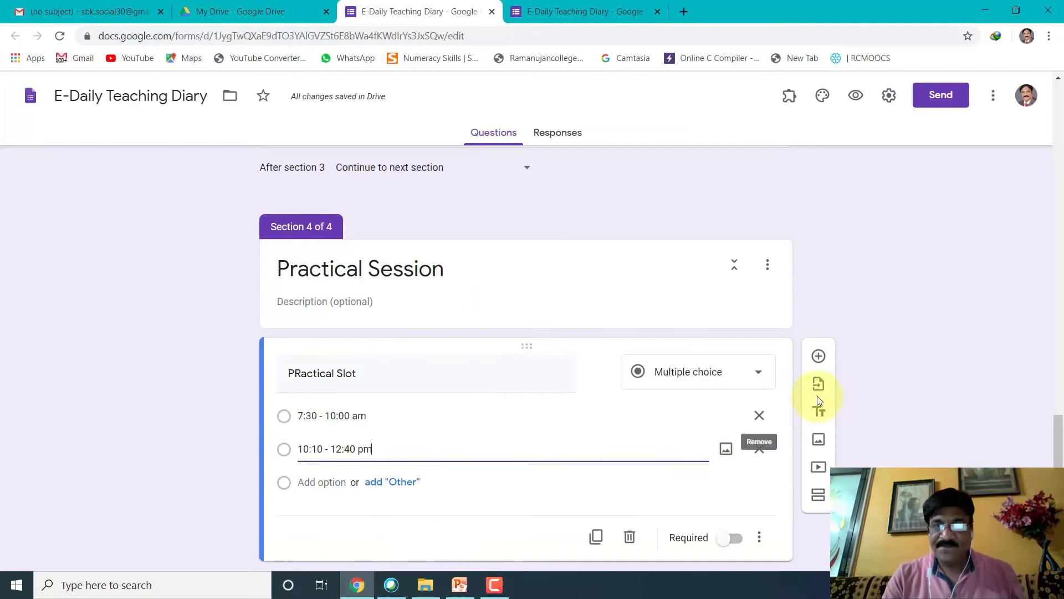
{"action": "left_click", "coordinate": [818, 495]}
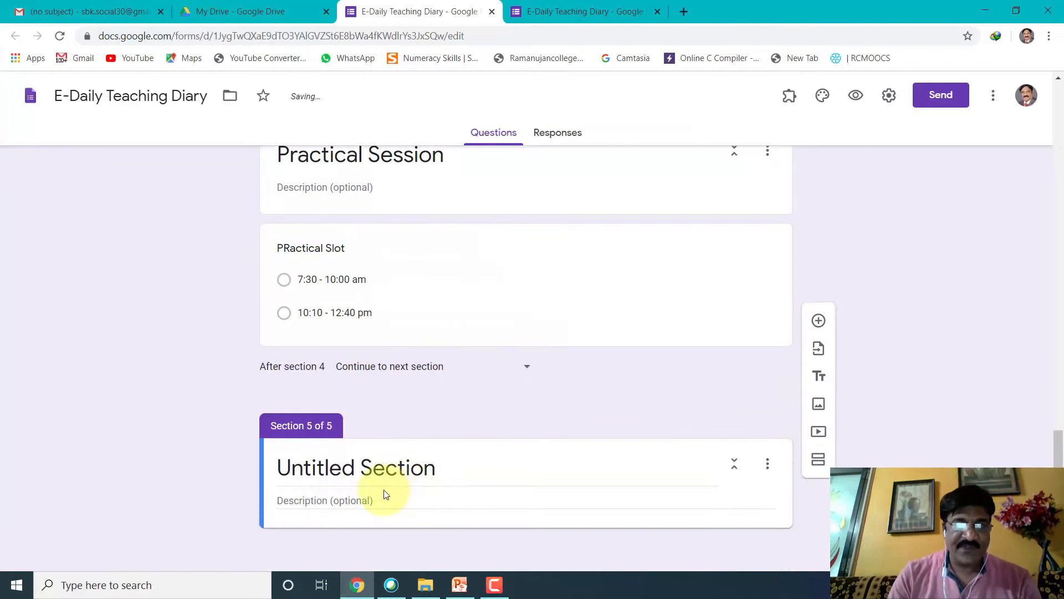
{"action": "type", "text": "Details of Topi"}
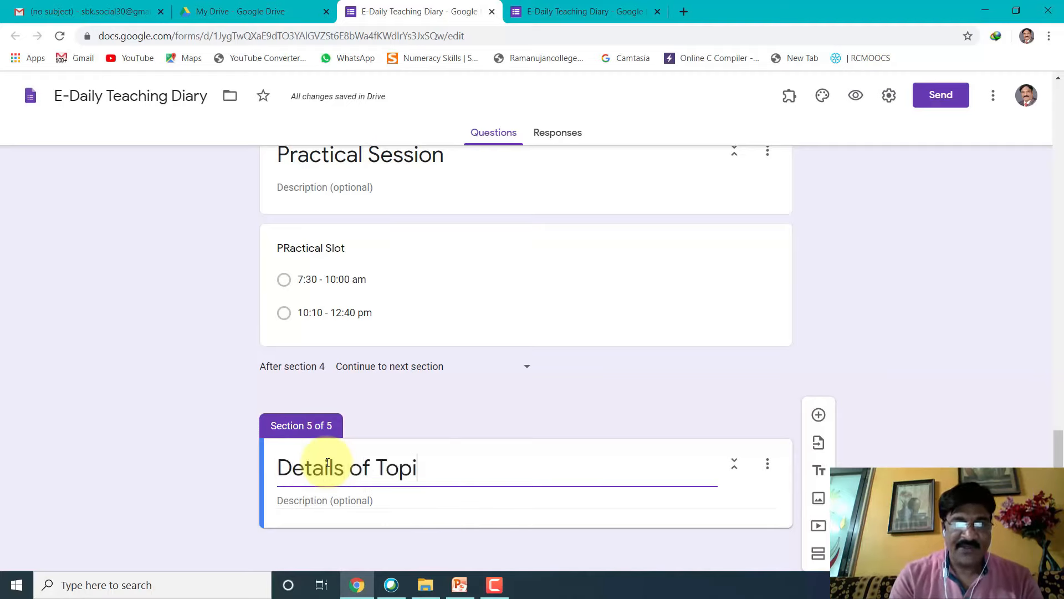
{"action": "type", "text": "c Taugt"}
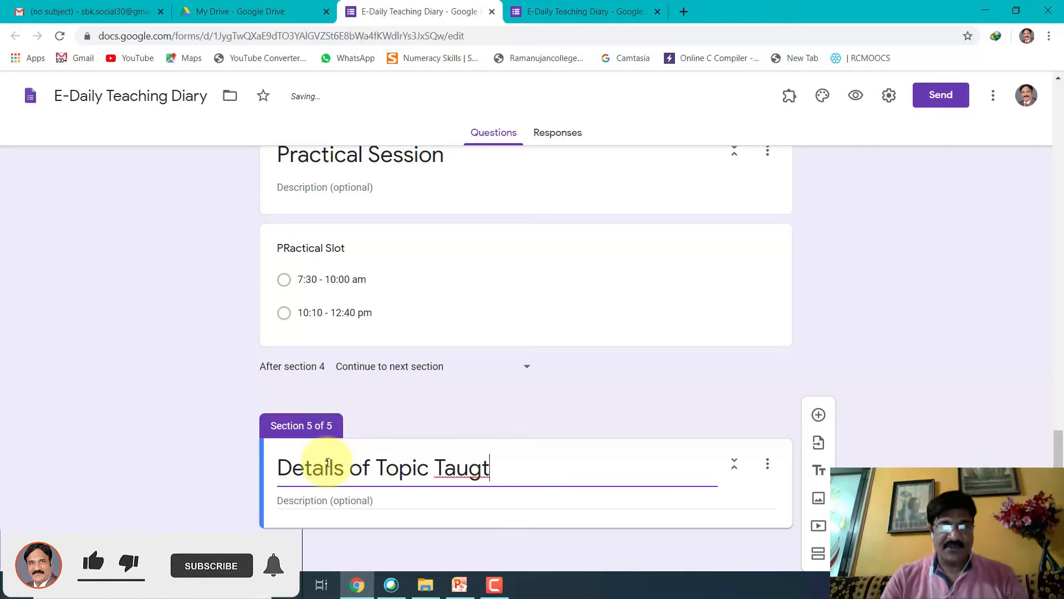
{"action": "right_click", "coordinate": [454, 468]}
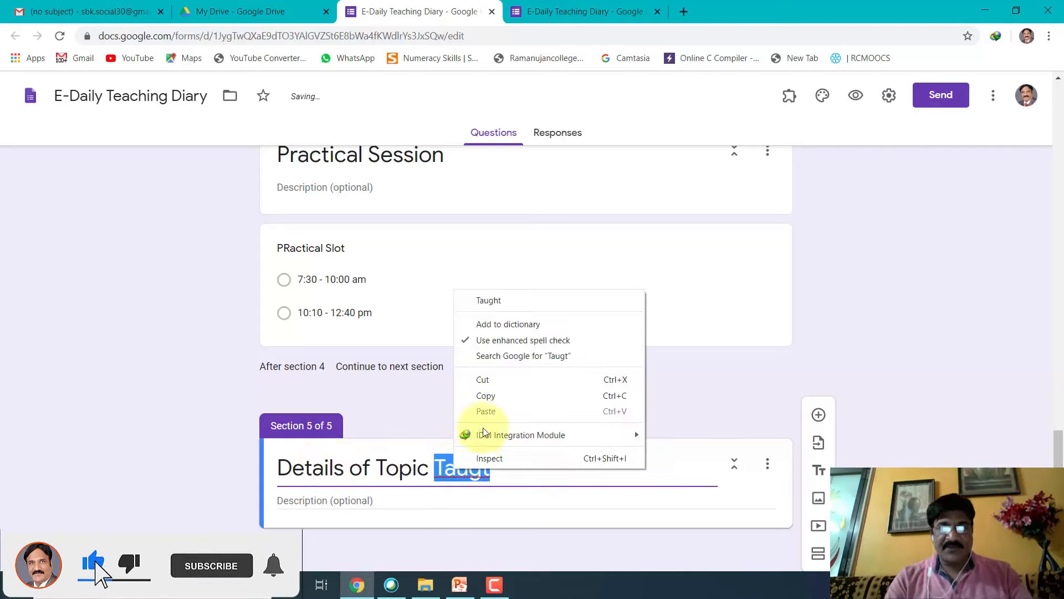
{"action": "left_click", "coordinate": [487, 299]}
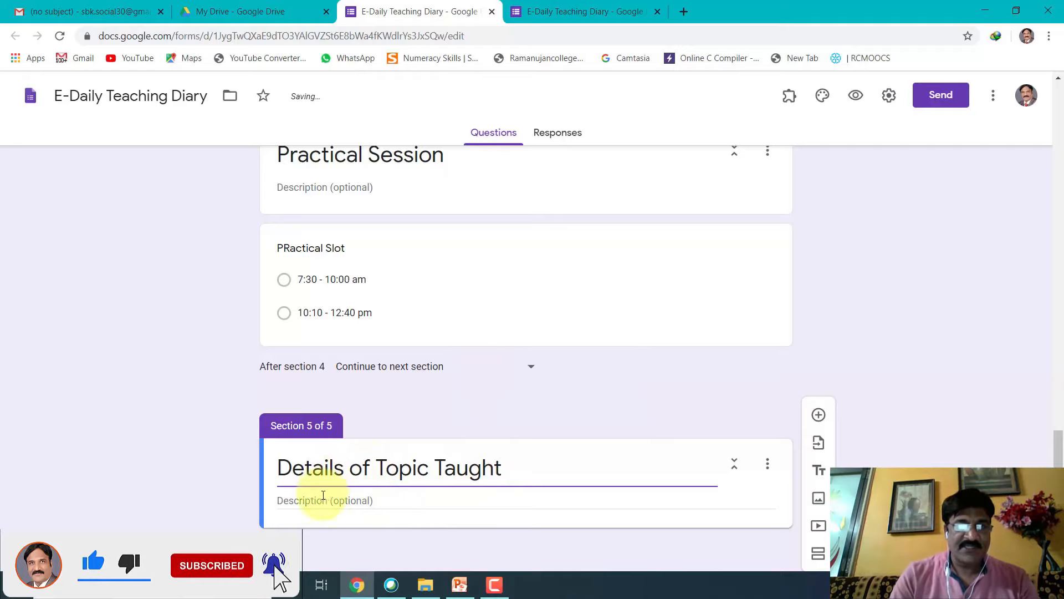
- Following the PowerPoint layout, add a paragraph question titled "Details of Topics Taught" and a short-answer question titled "Number of Student Present"
{"action": "left_click", "coordinate": [819, 415]}
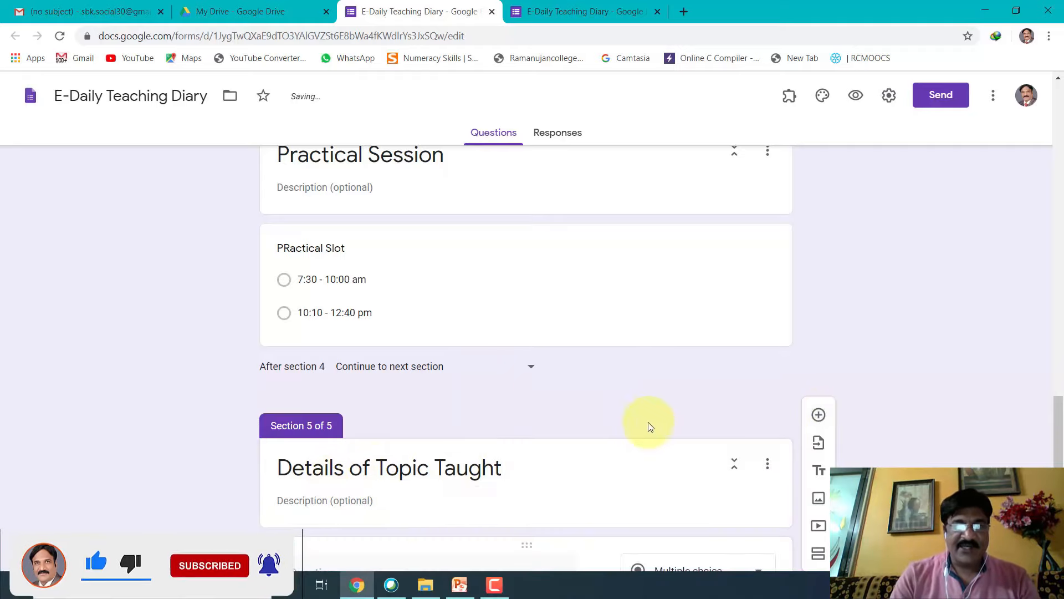
{"action": "left_click", "coordinate": [357, 584]}
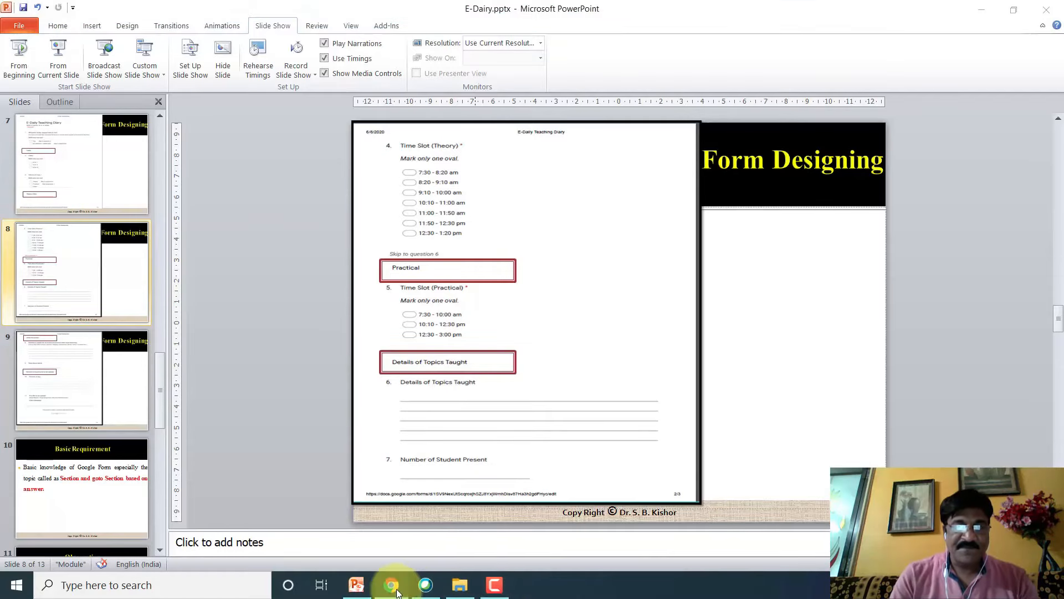
{"action": "left_click", "coordinate": [391, 585]}
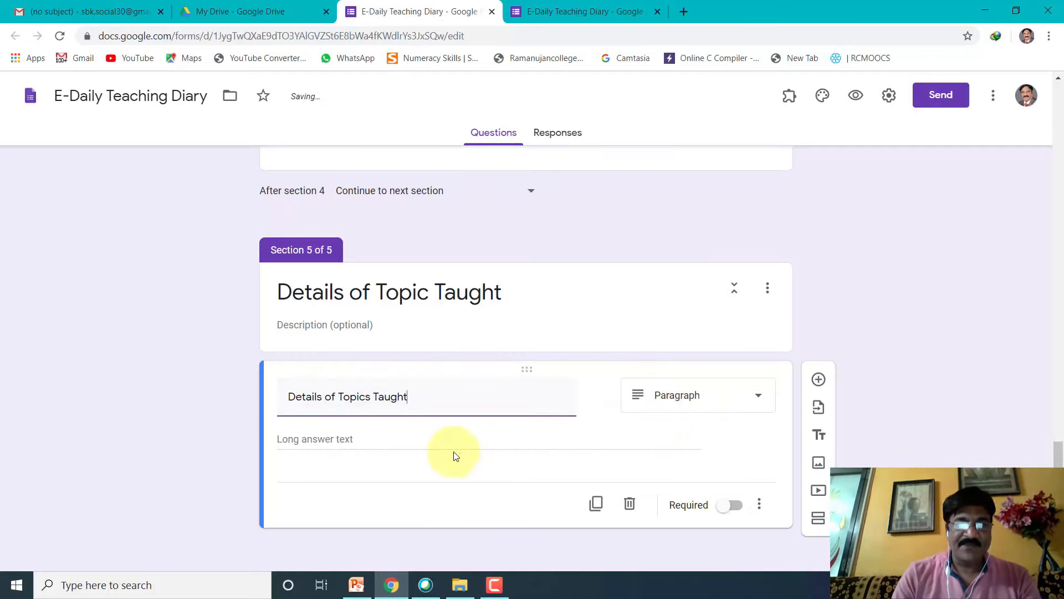
{"action": "left_click", "coordinate": [818, 379]}
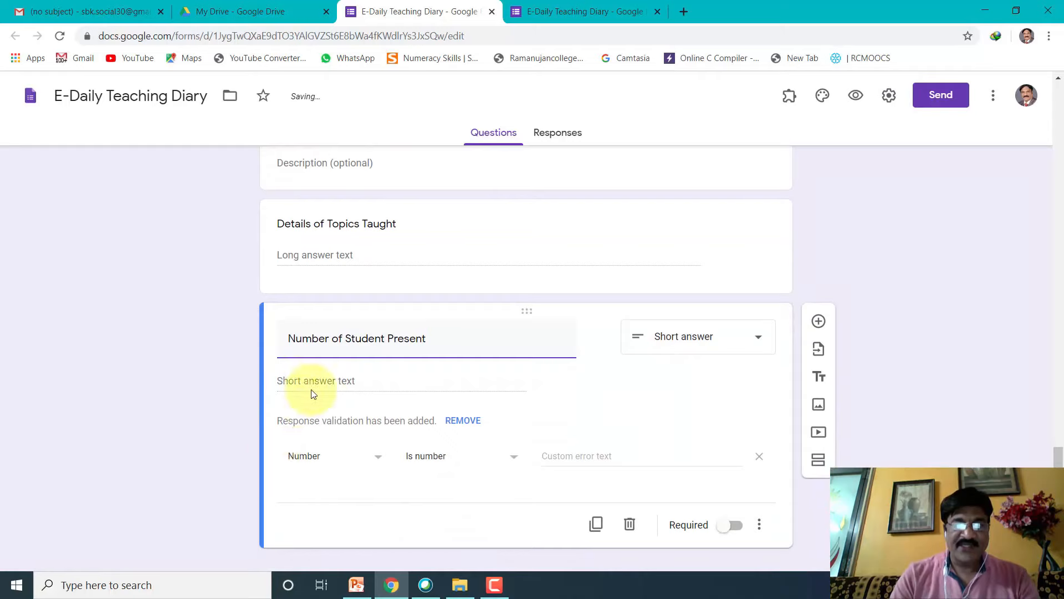
- Consult the PowerPoint layout and add a new section titled "Other Activities" after the Number of Student Present question
{"action": "left_click", "coordinate": [392, 585]}
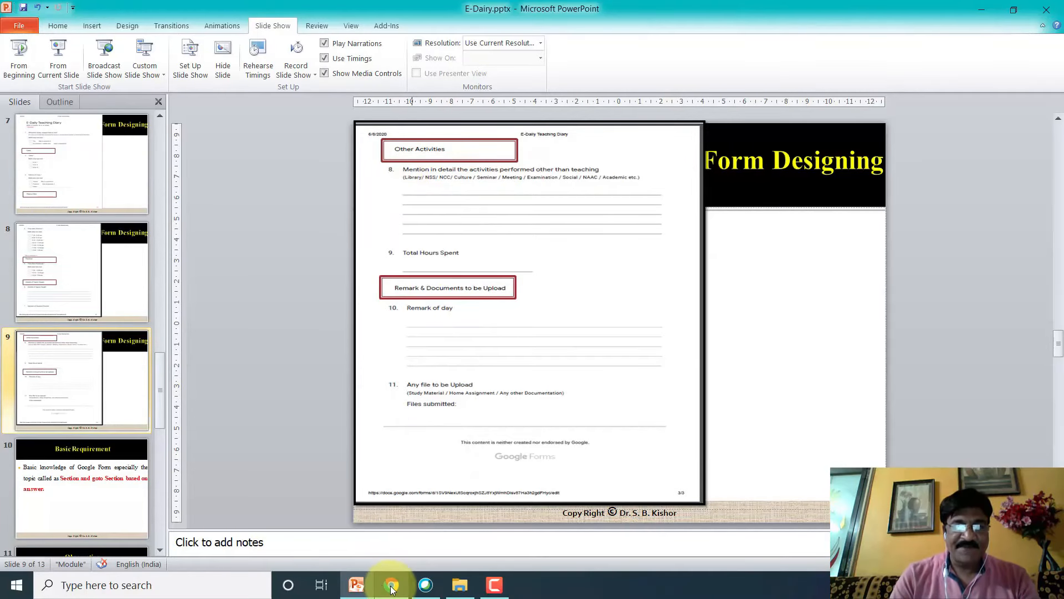
{"action": "left_click", "coordinate": [391, 586]}
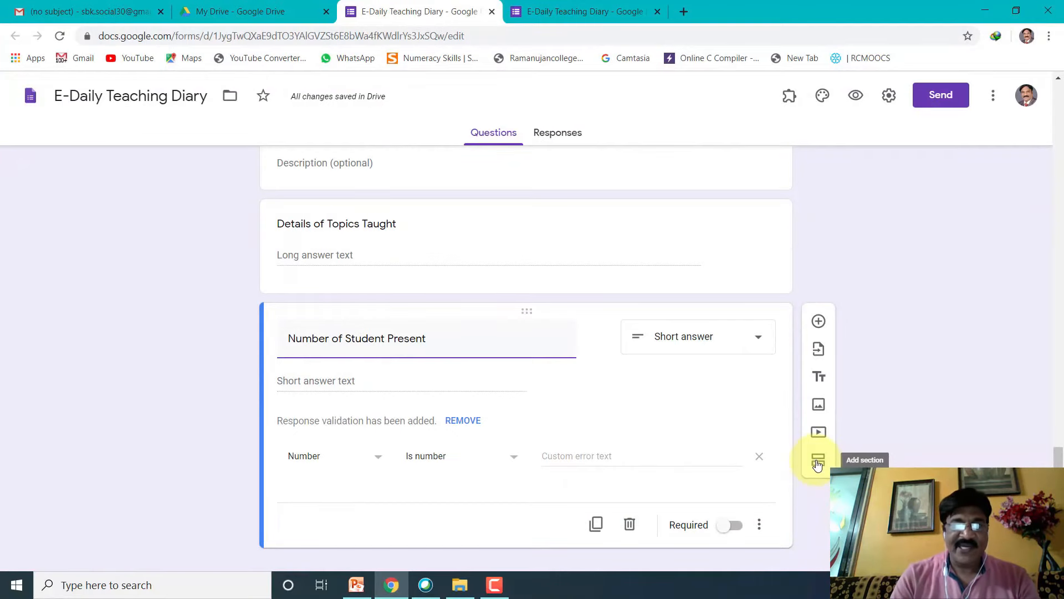
{"action": "left_click", "coordinate": [817, 462]}
{"action": "left_click", "coordinate": [423, 521]}
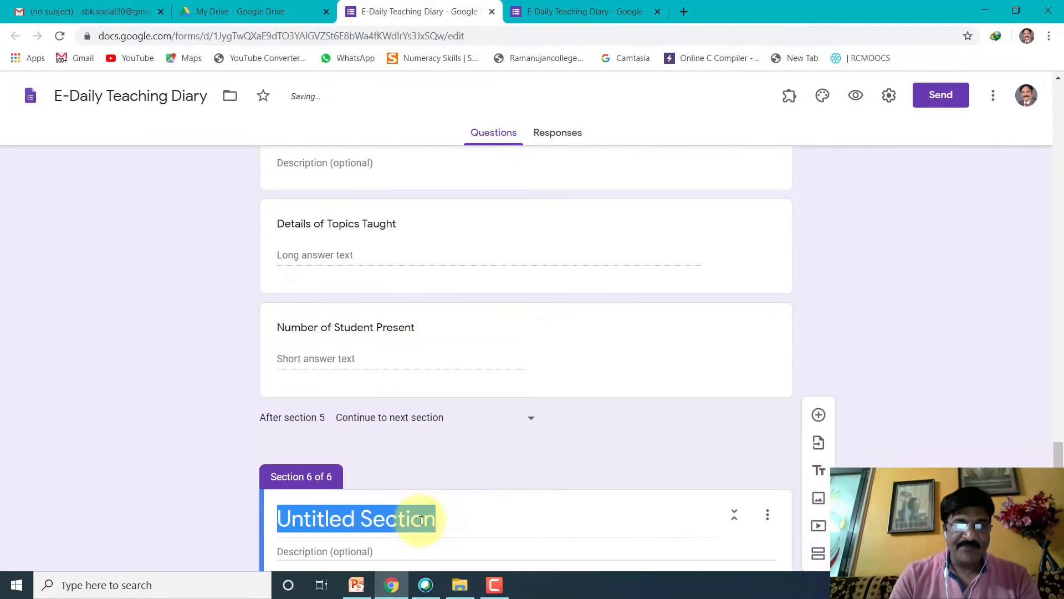
{"action": "type", "text": "Other Activities"}
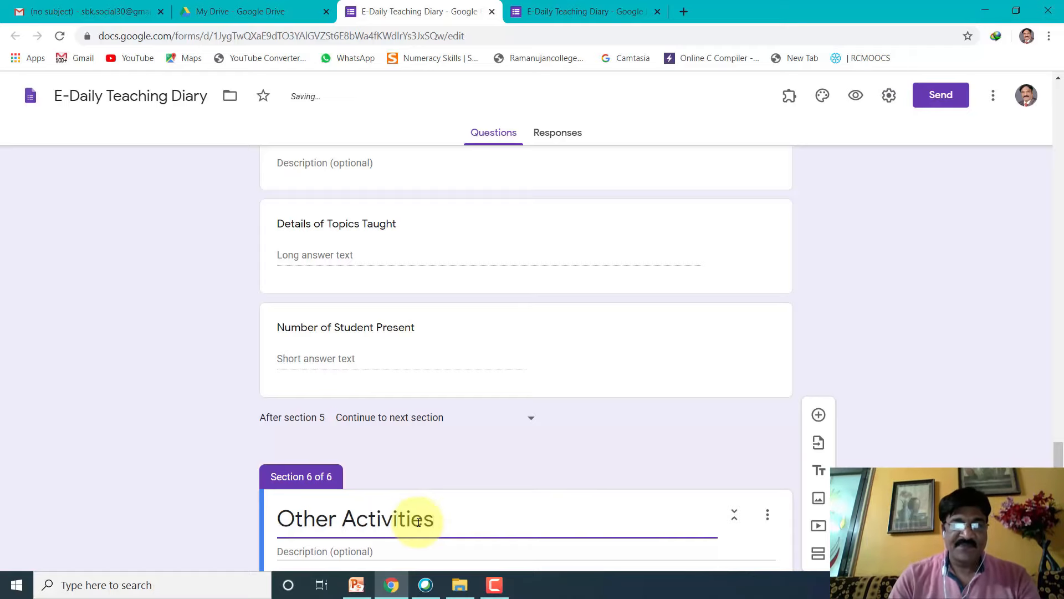
- Add a paragraph question titled "Mention the other activities apart from teaching" to the Other Activities section
{"action": "scroll", "coordinate": [418, 521], "scroll_direction": "down", "scroll_amount": 1}
{"action": "left_click", "coordinate": [818, 414]}
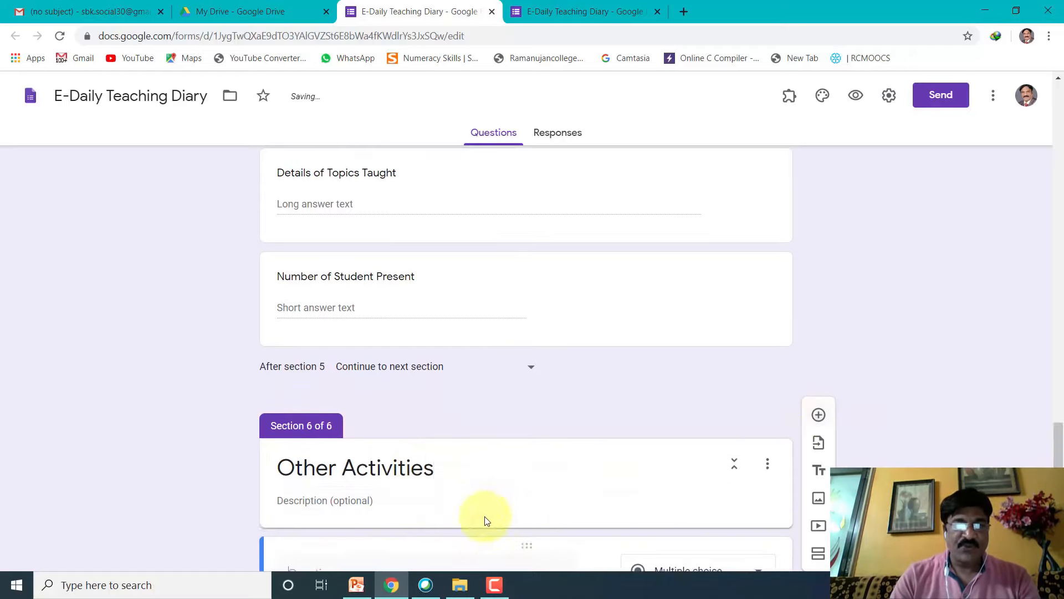
{"action": "mouse_move", "coordinate": [395, 587]}
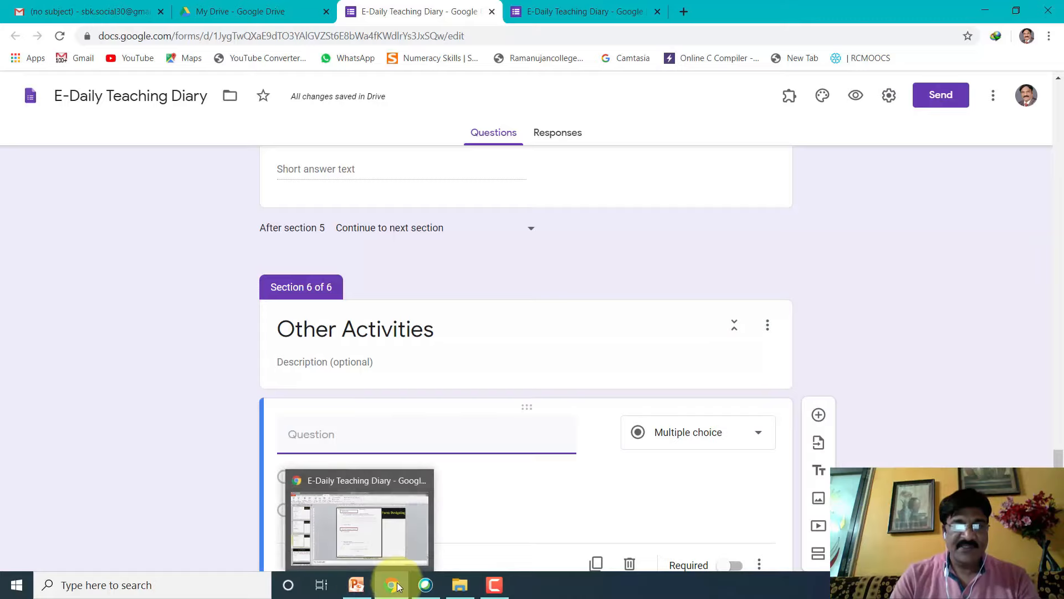
{"action": "left_click", "coordinate": [390, 526]}
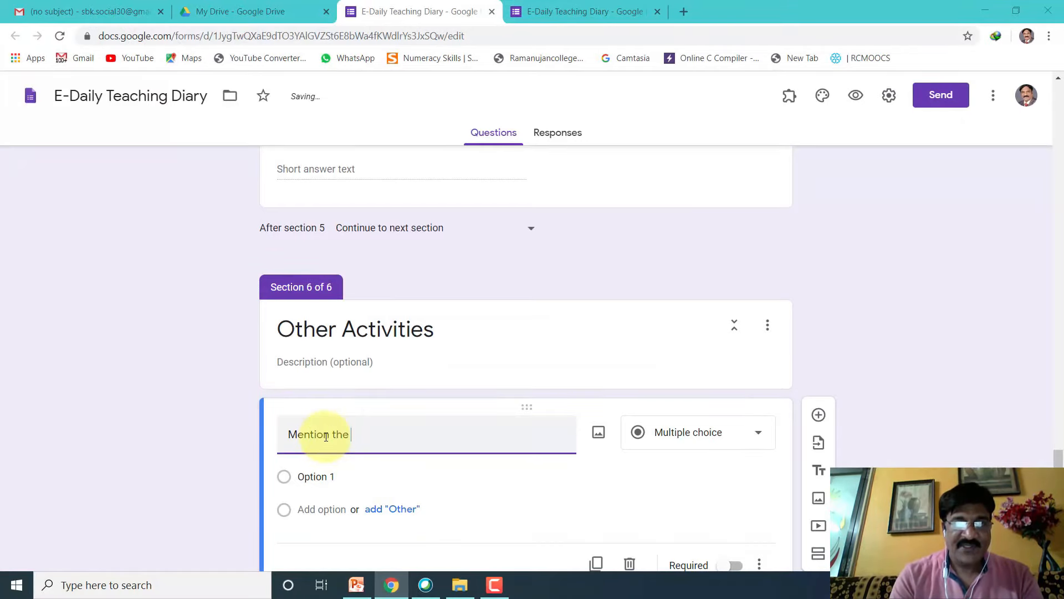
{"action": "type", "text": "ctivities apa"}
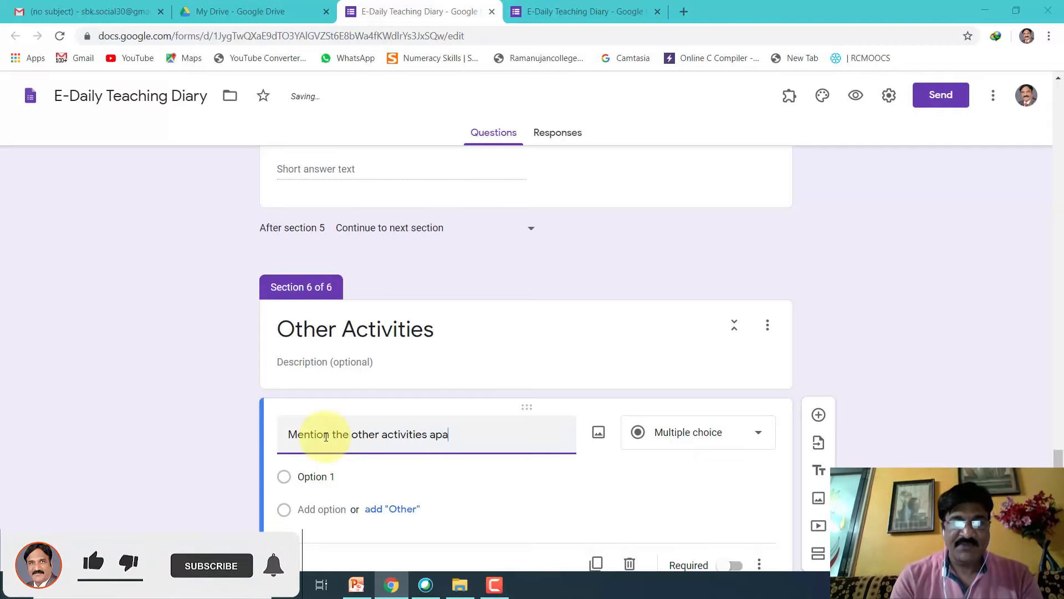
{"action": "type", "text": "rt from teaching"}
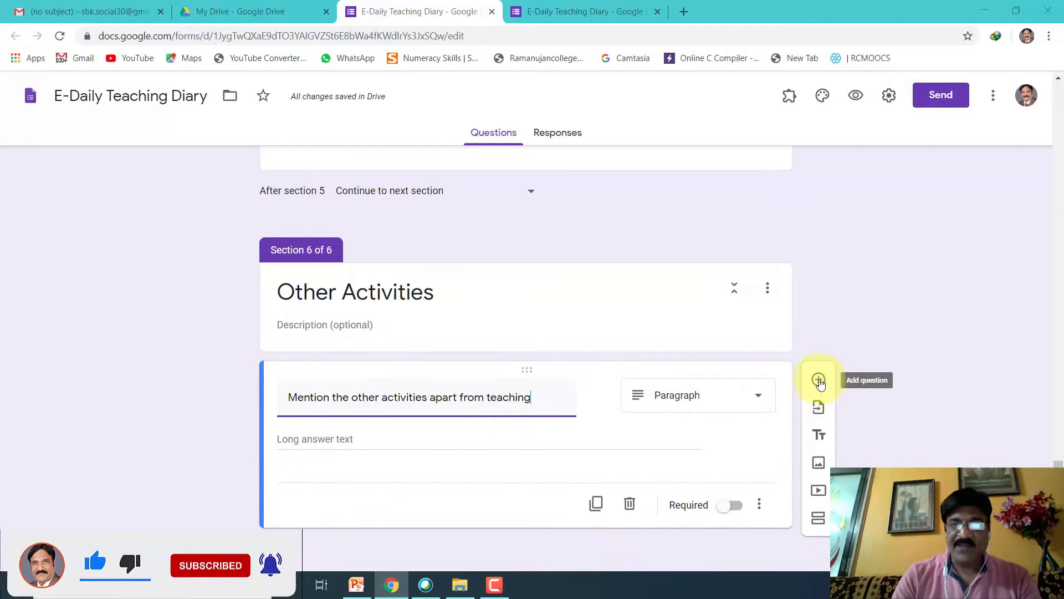
- Consult the PowerPoint layout and add a short-answer question titled "Total hours spent on activities" to the Other Activities section
{"action": "left_click", "coordinate": [819, 383]}
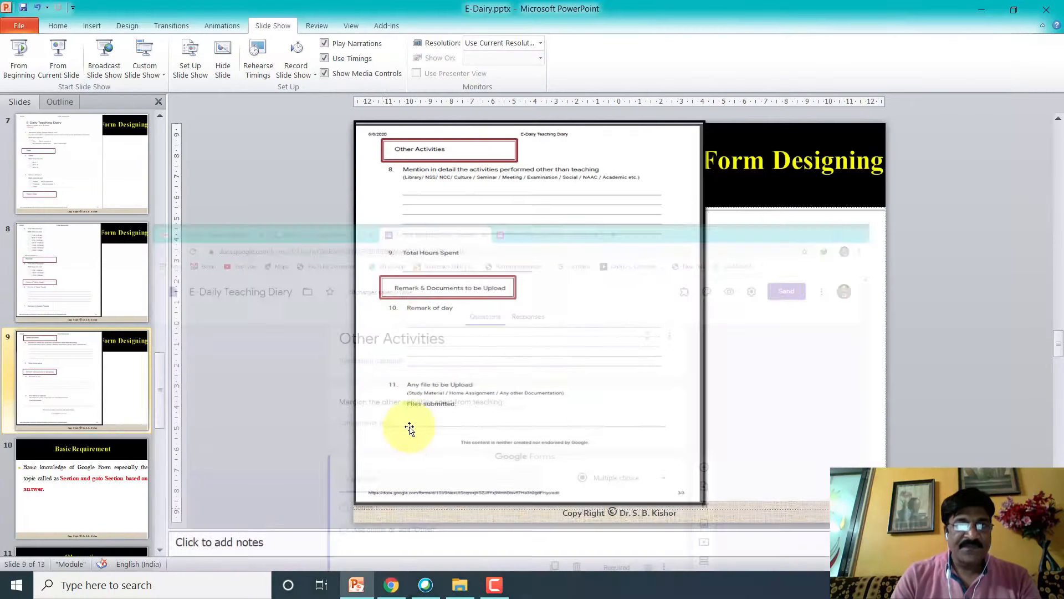
{"action": "left_click", "coordinate": [357, 585]}
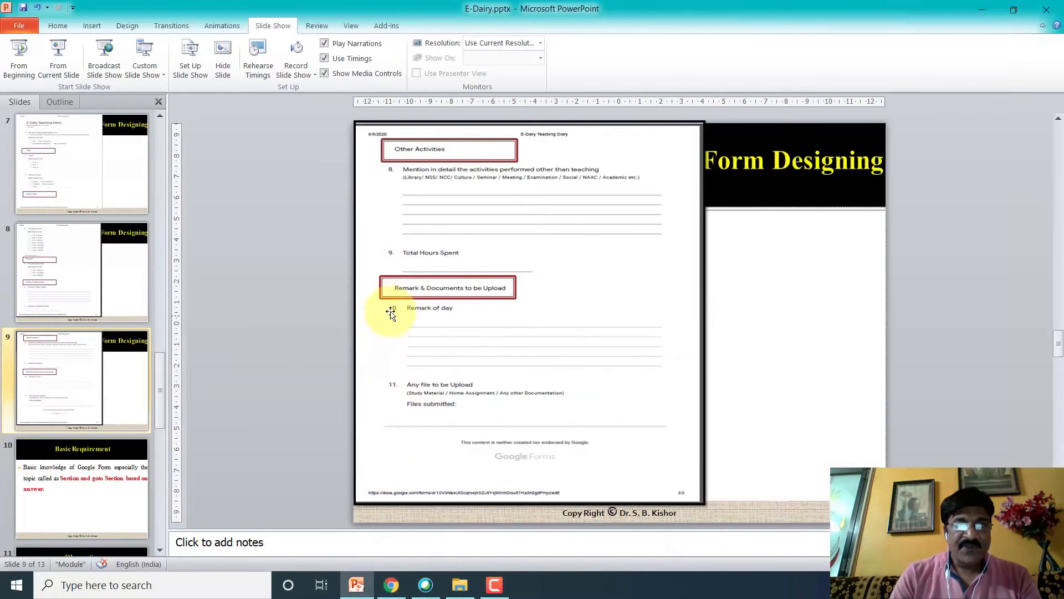
{"action": "left_click", "coordinate": [398, 591]}
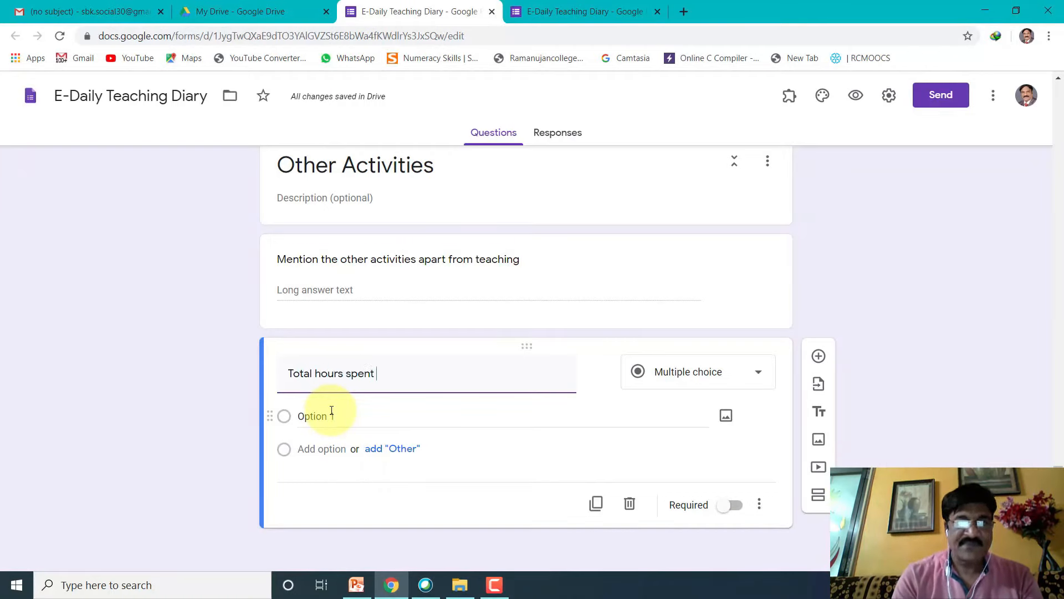
{"action": "type", "text": "ctivities"}
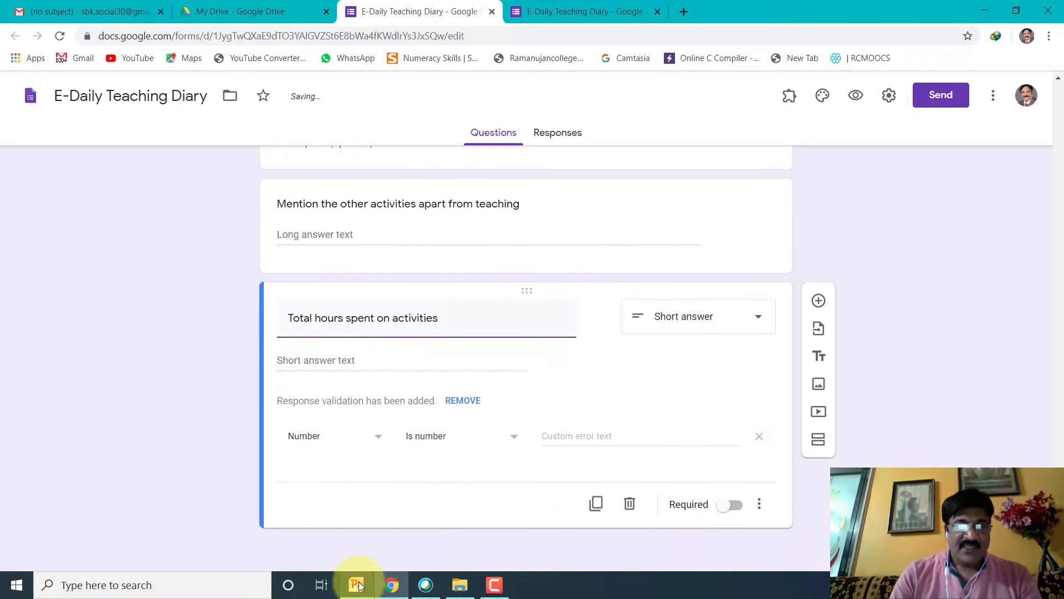
- Consult the PowerPoint layout and add a new section titled "Remarks and document to be upload"
{"action": "left_click", "coordinate": [361, 521]}
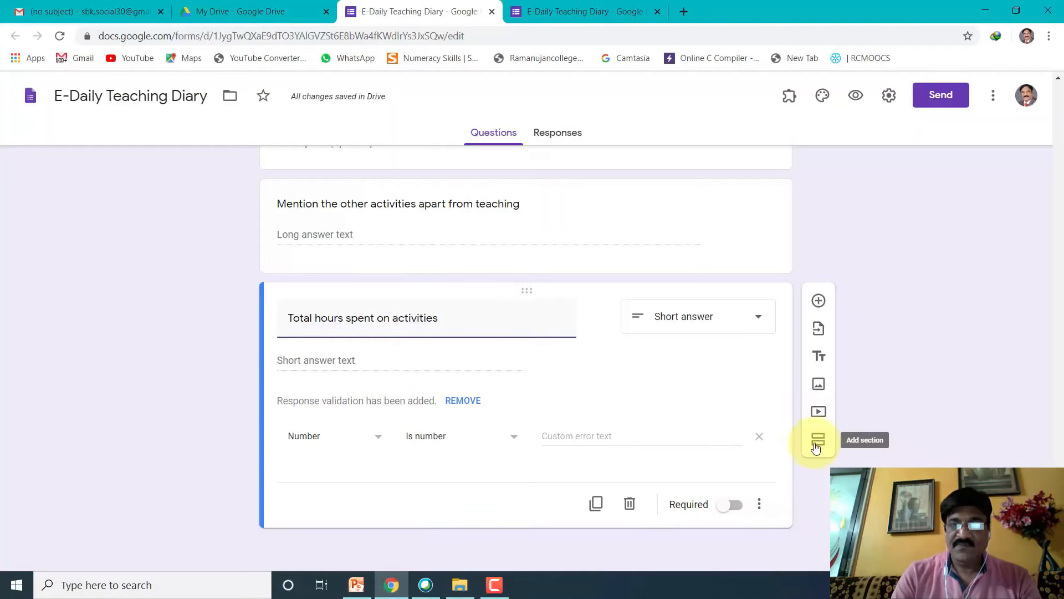
{"action": "left_click", "coordinate": [814, 444]}
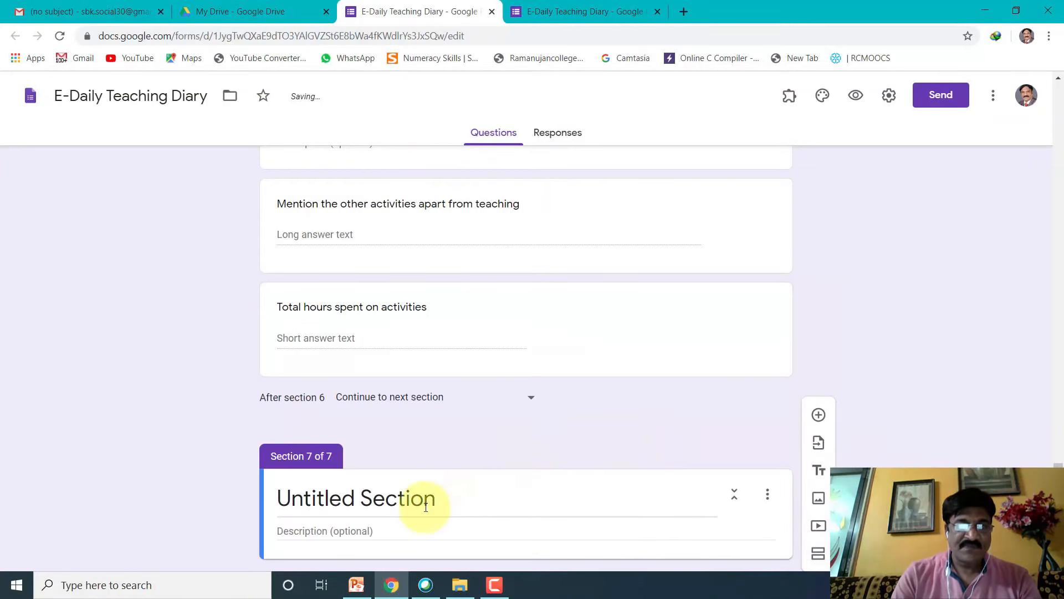
{"action": "left_click", "coordinate": [434, 497]}
{"action": "type", "text": "Remarks and document upload"}
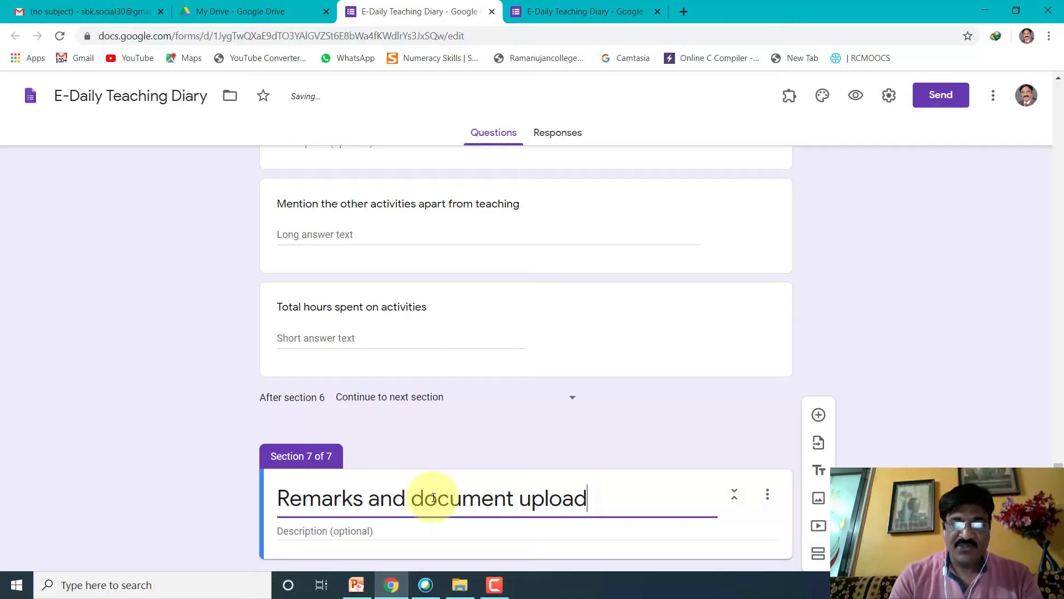
{"action": "double_click", "coordinate": [520, 501]}
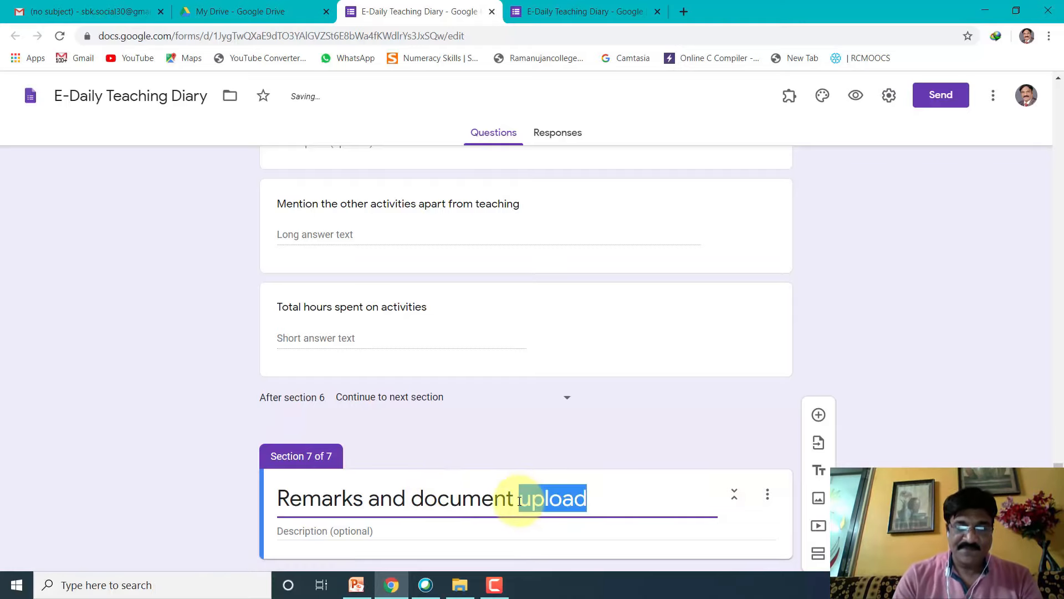
{"action": "left_click", "coordinate": [520, 500]}
{"action": "type", "text": "to be"}
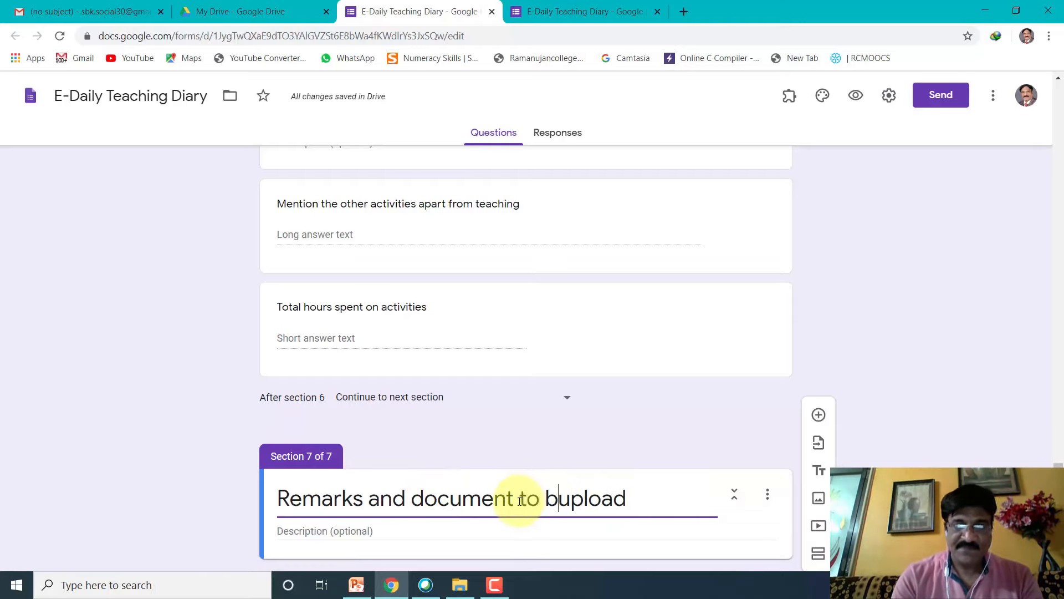
- Add a paragraph question titled "Remark" and another question titled "Document to be upload" to the last section
{"action": "scroll", "coordinate": [563, 494], "scroll_direction": "down", "scroll_amount": 1}
{"action": "left_click", "coordinate": [813, 420]}
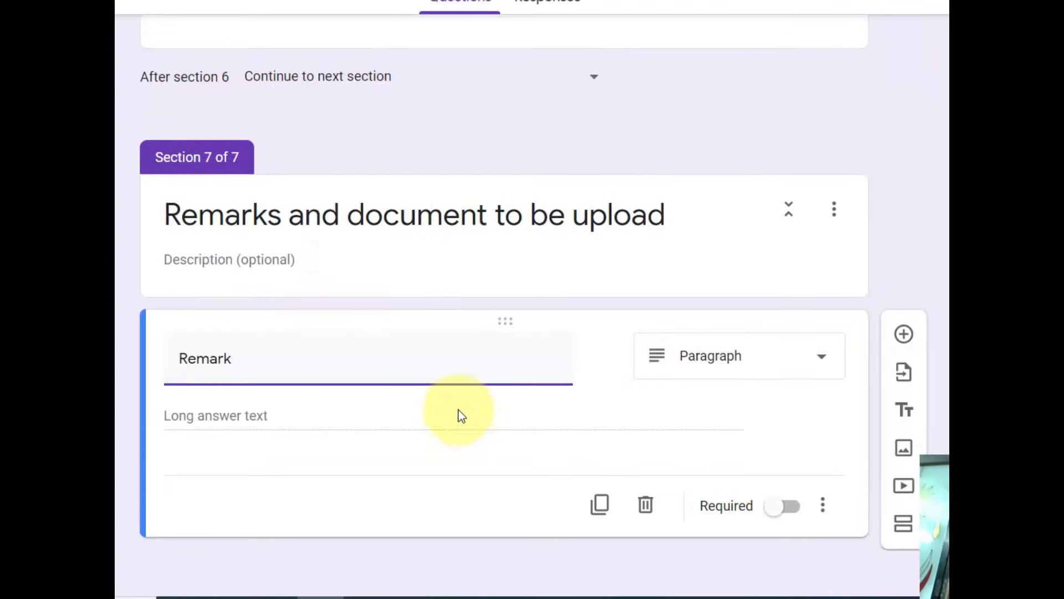
{"action": "left_click", "coordinate": [903, 334]}
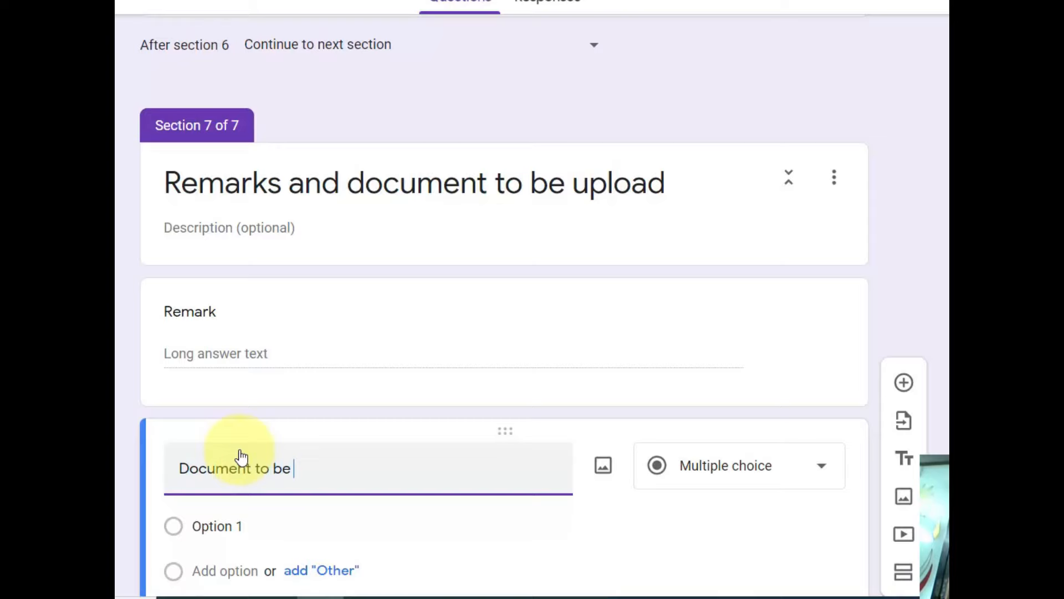
- Change the "Document to be upload" question to the File upload type and allow respondents to upload files to Drive
{"action": "scroll", "coordinate": [276, 465], "scroll_direction": "down", "scroll_amount": 2}
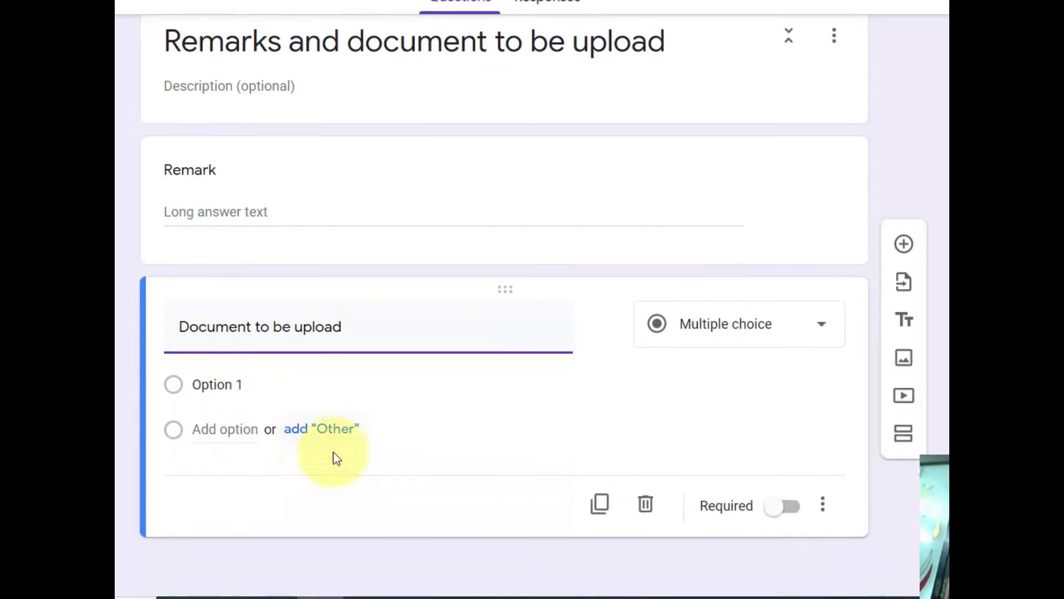
{"action": "left_click", "coordinate": [254, 391]}
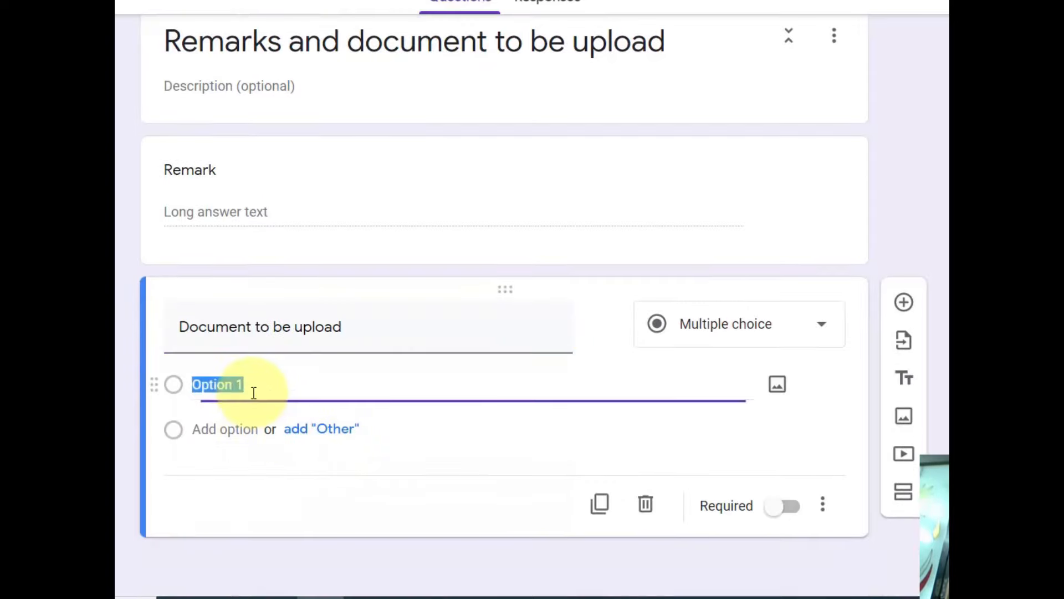
{"action": "left_click", "coordinate": [823, 329]}
{"action": "left_click", "coordinate": [689, 313]}
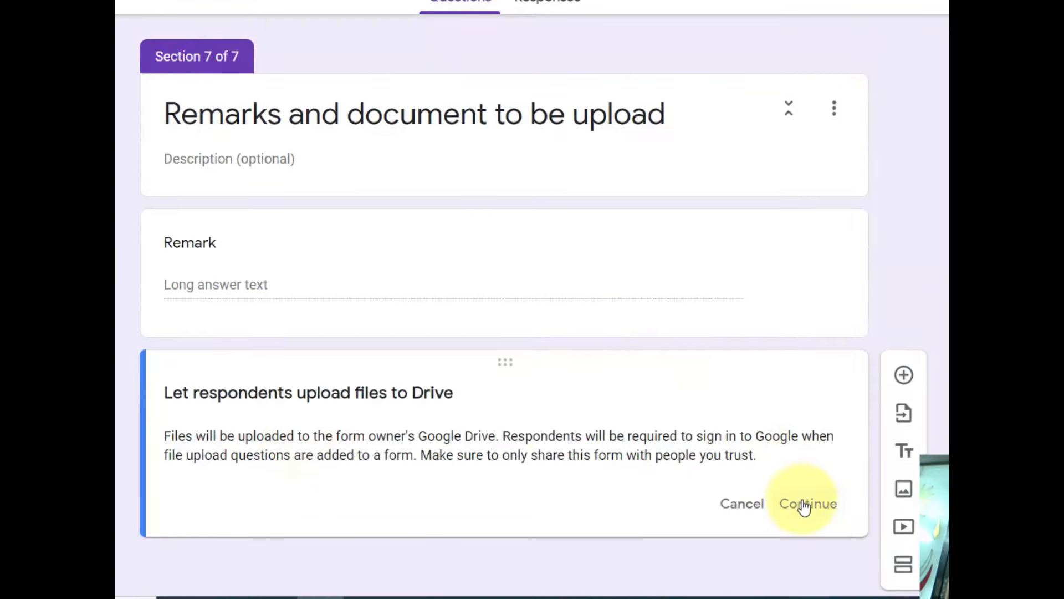
{"action": "left_click", "coordinate": [804, 507]}
{"action": "left_click", "coordinate": [458, 386]}
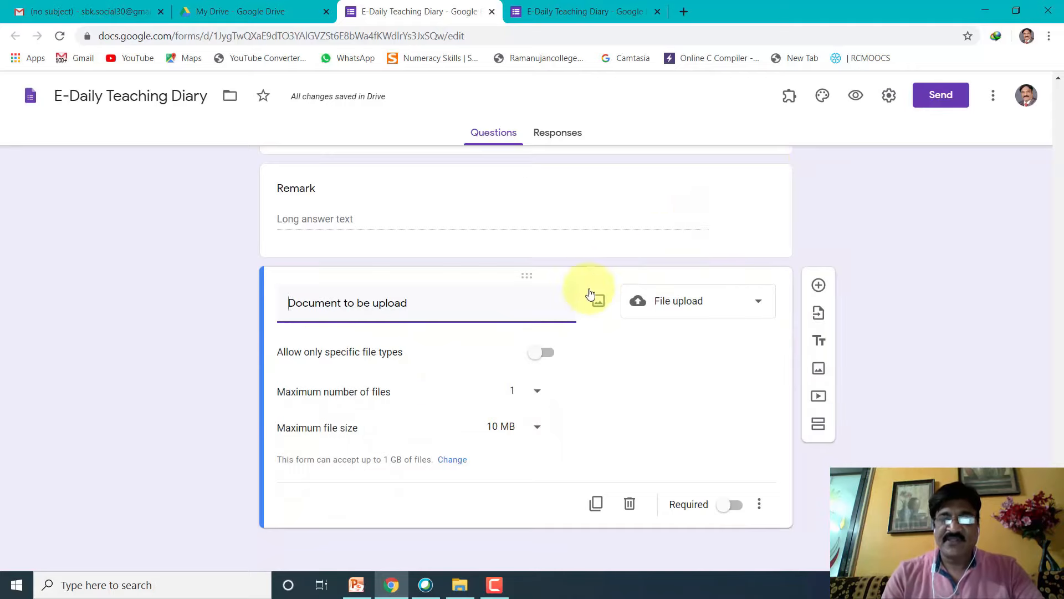
- Add a question mark to the end of the first section's question "Weather today class is held or not"
{"action": "scroll", "coordinate": [584, 285], "scroll_direction": "down", "scroll_amount": 5}
{"action": "scroll", "coordinate": [487, 304], "scroll_direction": "up", "scroll_amount": 20}
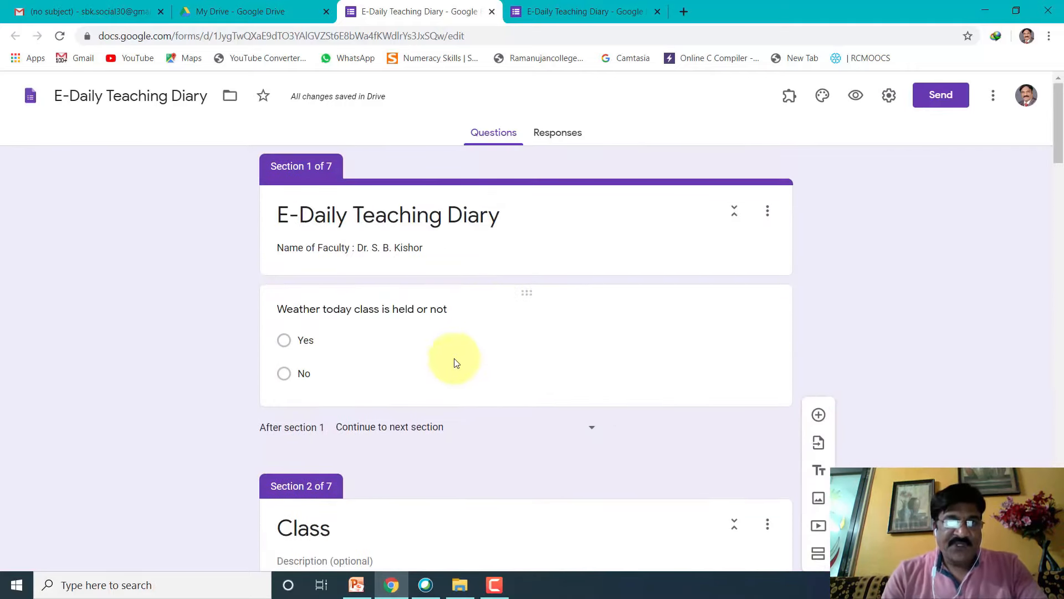
{"action": "scroll", "coordinate": [388, 327], "scroll_direction": "down", "scroll_amount": 1}
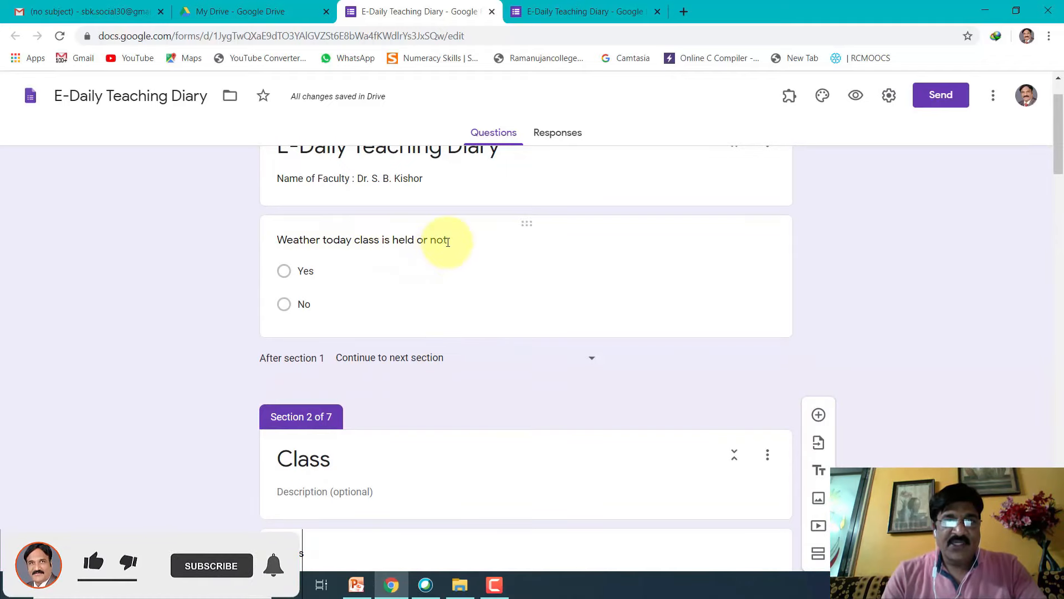
{"action": "left_click", "coordinate": [444, 242]}
{"action": "left_click", "coordinate": [463, 249]}
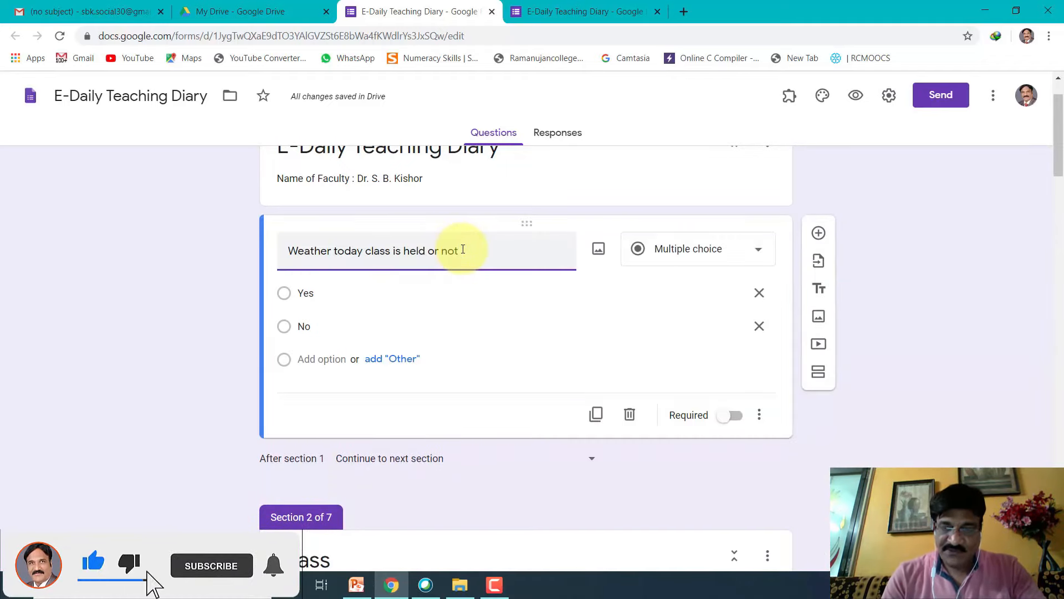
- Enable answer-based section branching on "Weather today class is held or not?", sending Yes to section 2 (Class) and No to section 6 (Other Activities)
{"action": "scroll", "coordinate": [350, 444], "scroll_direction": "down", "scroll_amount": 1}
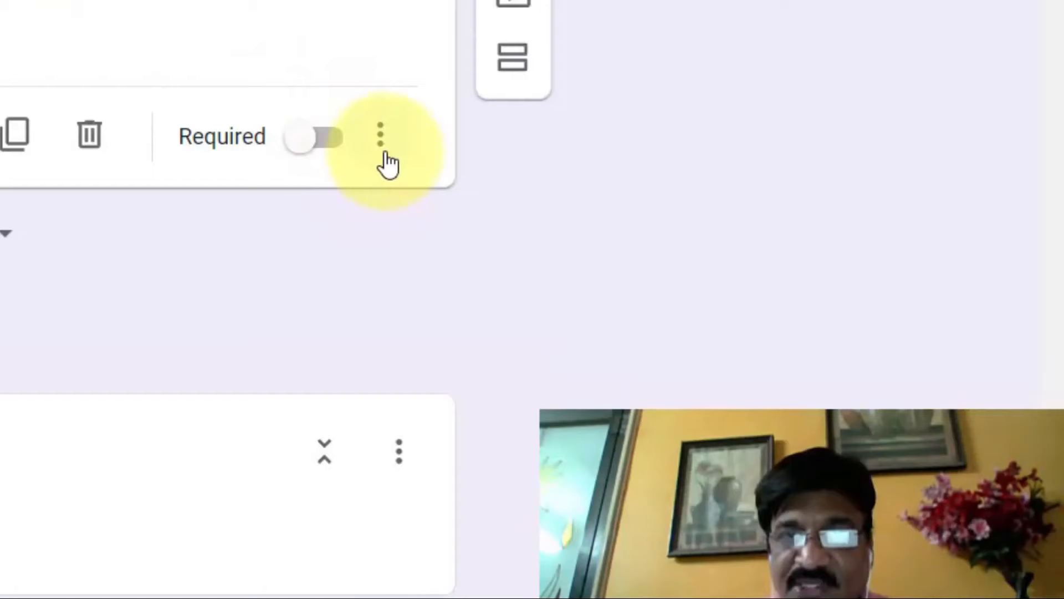
{"action": "left_click", "coordinate": [382, 151]}
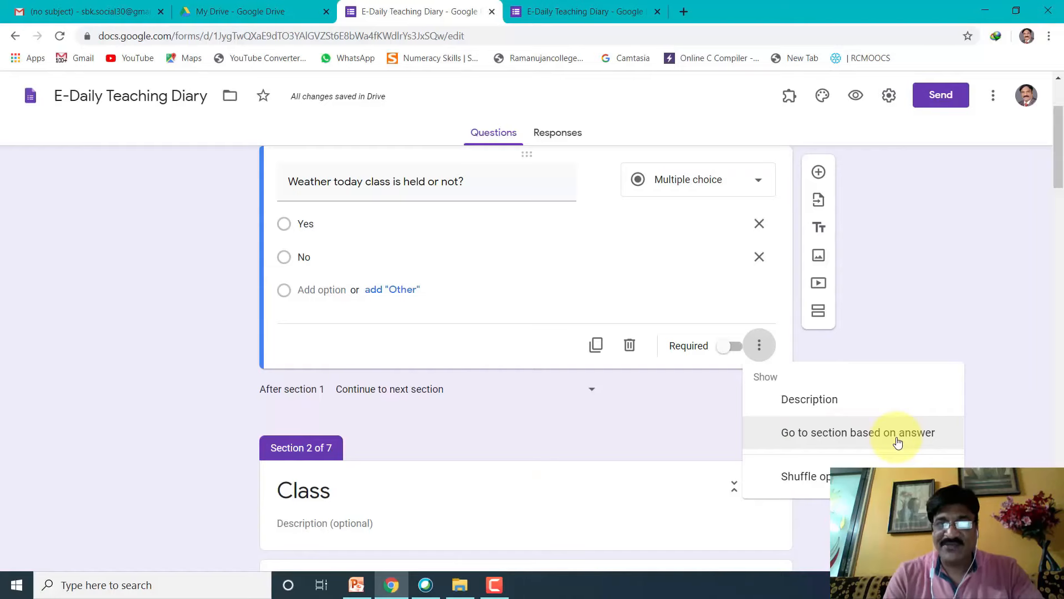
{"action": "left_click", "coordinate": [898, 442]}
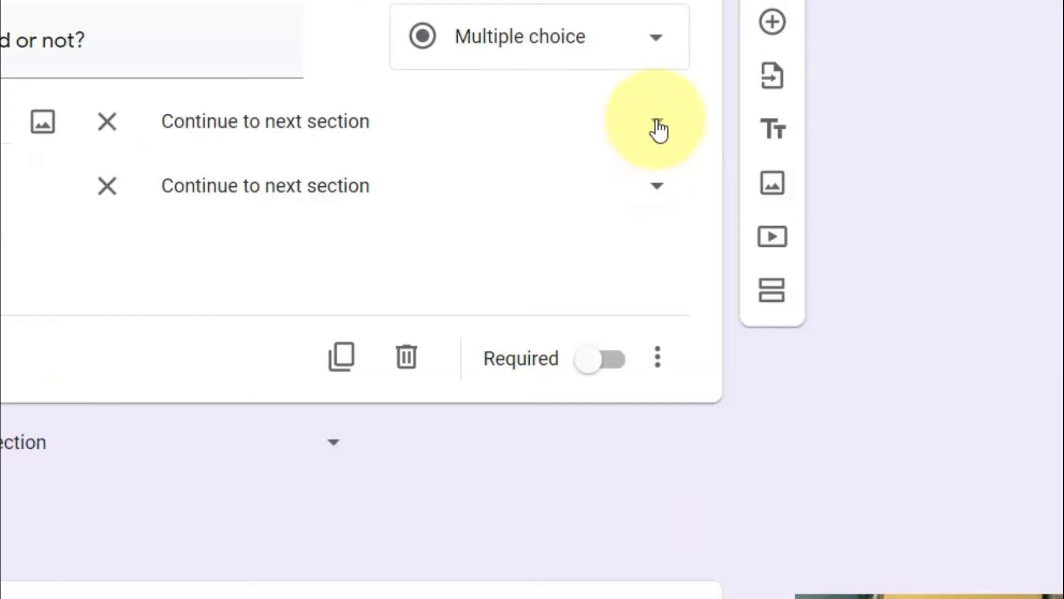
{"action": "left_click", "coordinate": [658, 126]}
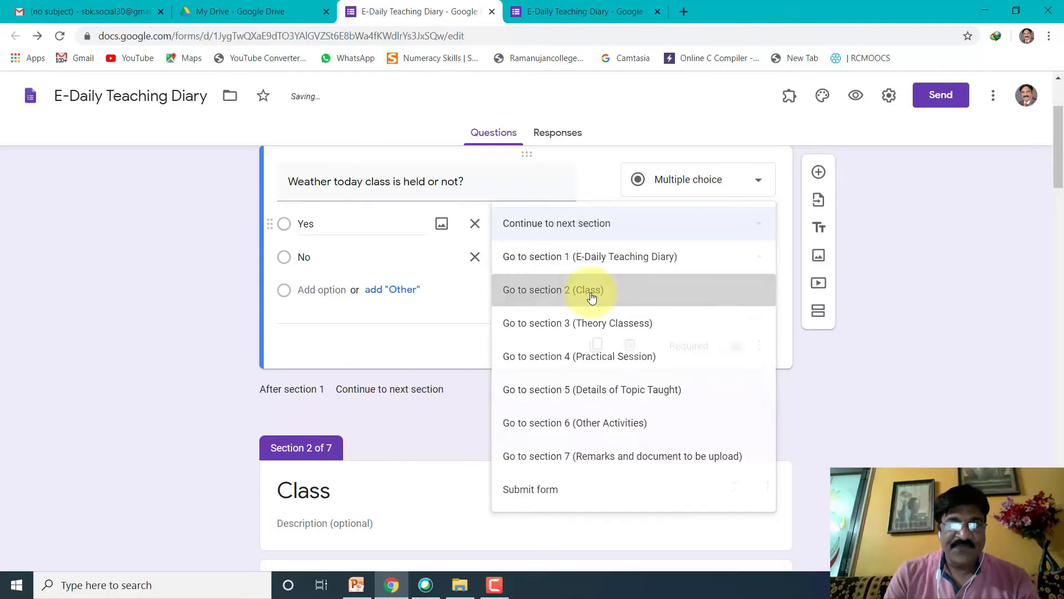
{"action": "left_click", "coordinate": [335, 255]}
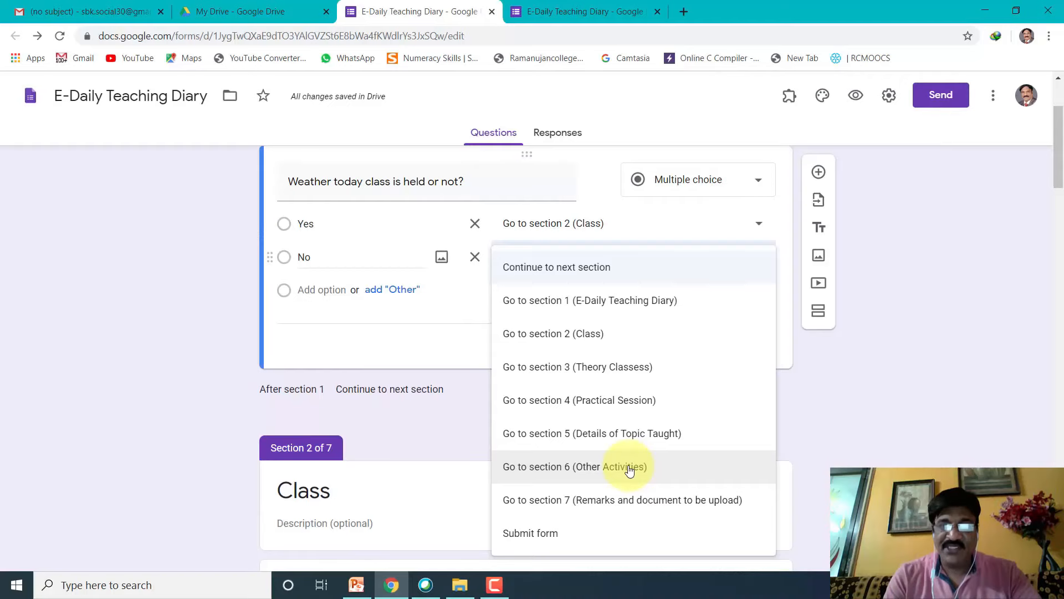
{"action": "left_click", "coordinate": [701, 526]}
- Enable answer-based branching on the "Nature of Class" question, sending Theory to section 3 (Theory Classess) and Practical to section 4 (Practical Session)
{"action": "scroll", "coordinate": [562, 397], "scroll_direction": "down", "scroll_amount": 5}
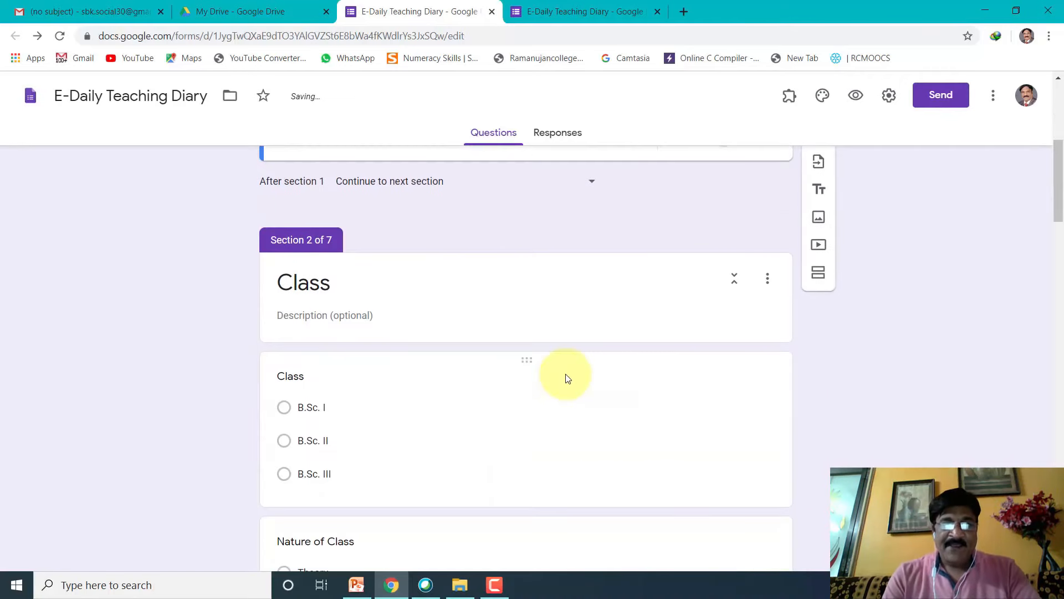
{"action": "scroll", "coordinate": [458, 355], "scroll_direction": "down", "scroll_amount": 1}
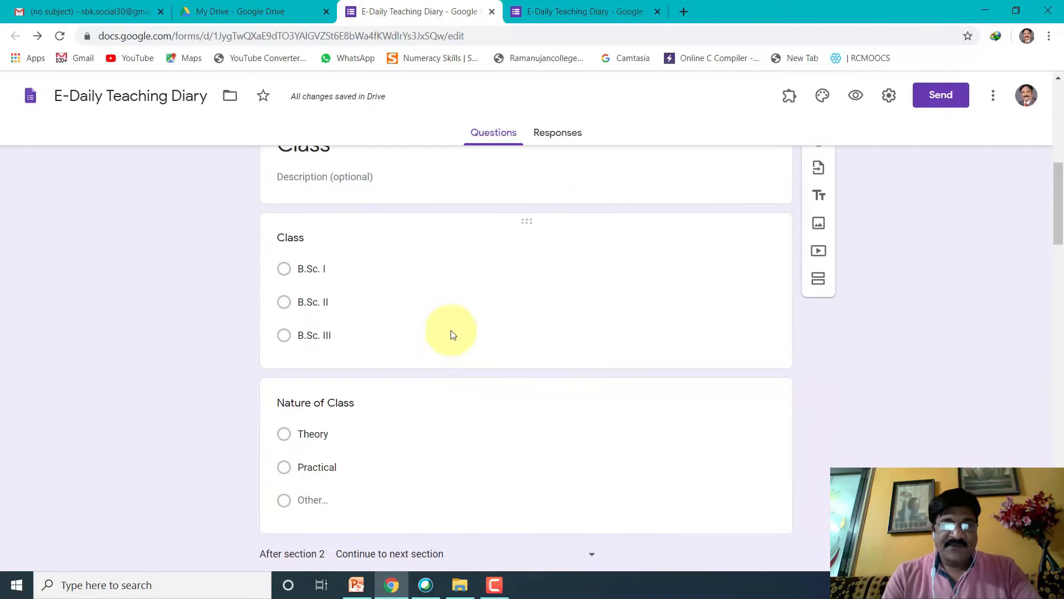
{"action": "scroll", "coordinate": [438, 388], "scroll_direction": "down", "scroll_amount": 2}
{"action": "left_click", "coordinate": [436, 325]}
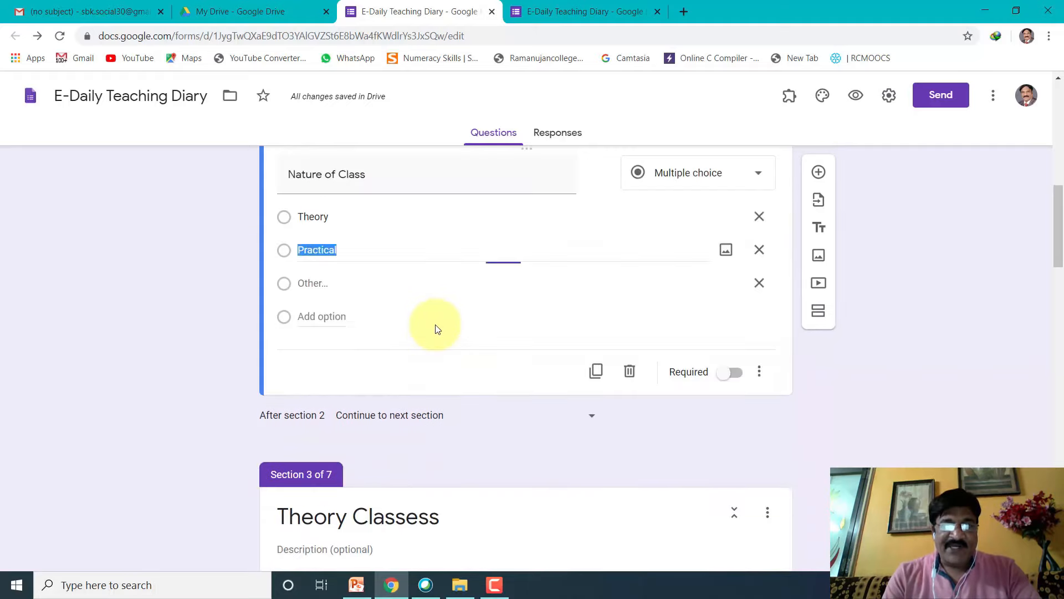
{"action": "left_click", "coordinate": [760, 373]}
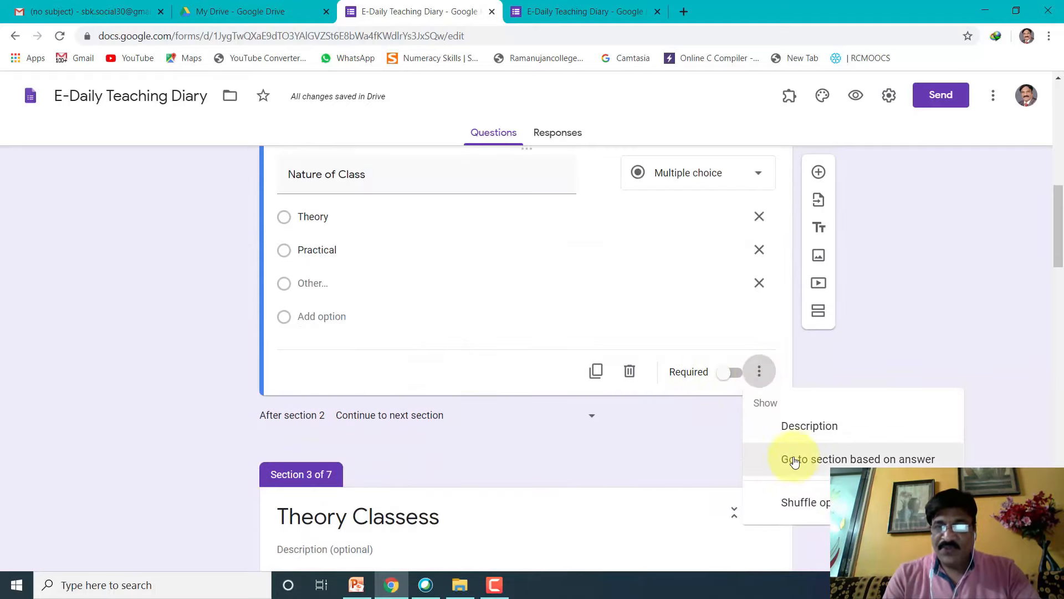
{"action": "left_click", "coordinate": [796, 464]}
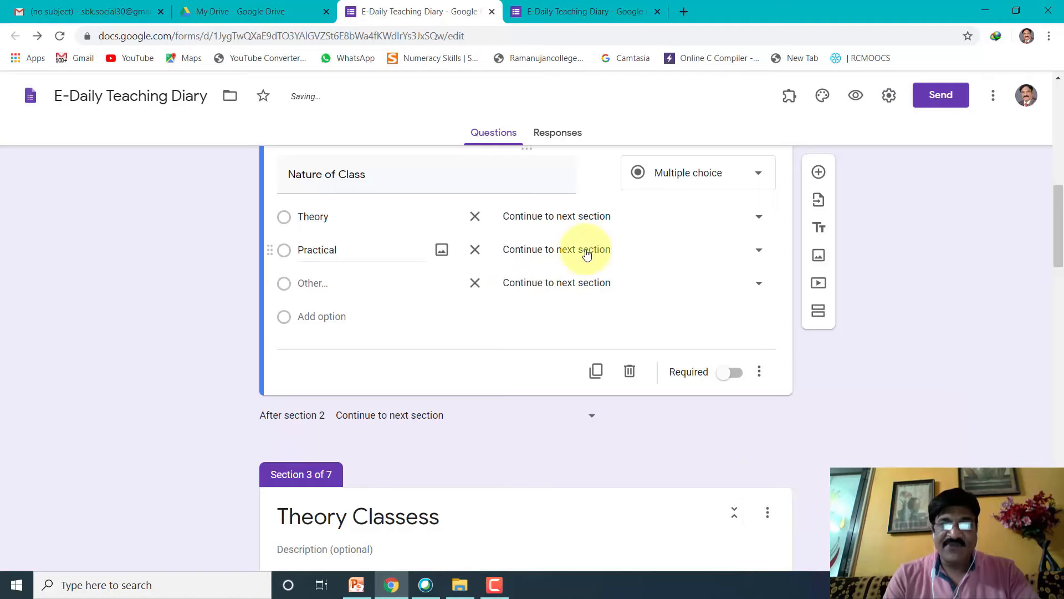
{"action": "left_click", "coordinate": [757, 218]}
{"action": "left_click", "coordinate": [601, 313]}
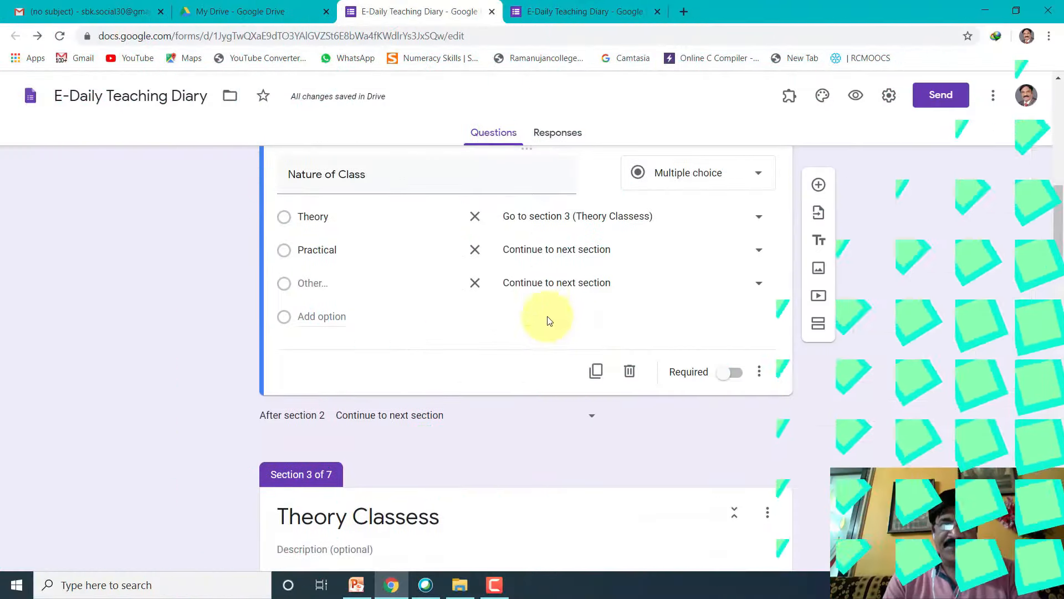
{"action": "left_click", "coordinate": [670, 259]}
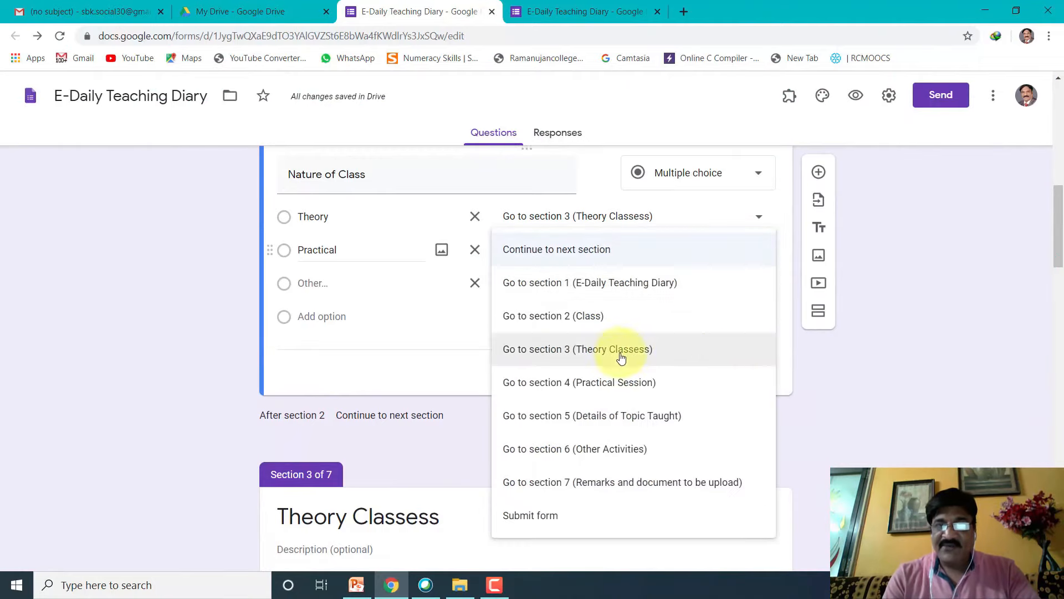
{"action": "left_click", "coordinate": [619, 386]}
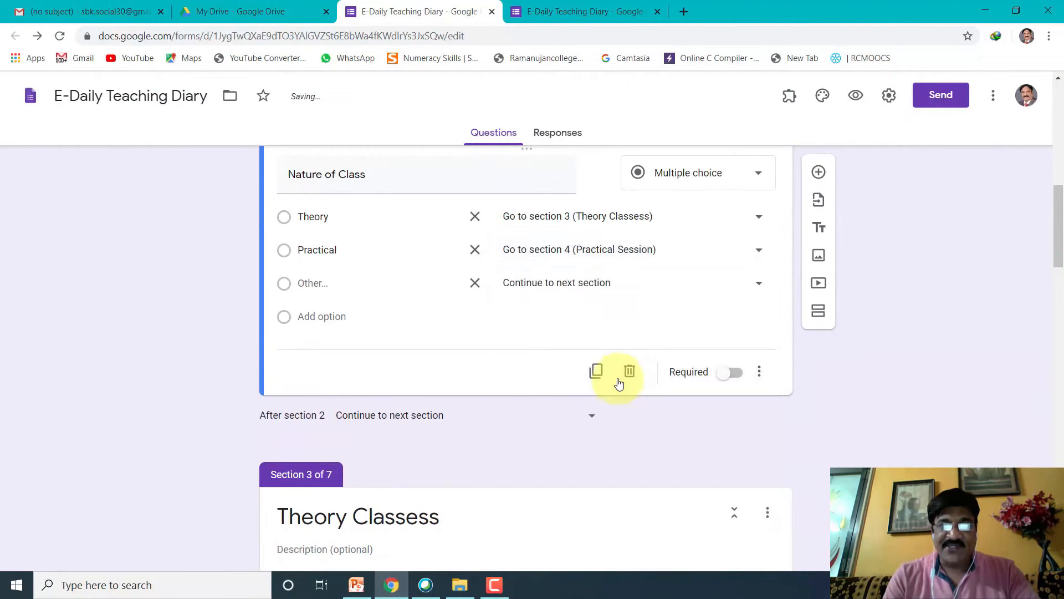
- Set the navigation after section 3 to go to section 5 (Details of Topic Taught)
{"action": "scroll", "coordinate": [567, 320], "scroll_direction": "down", "scroll_amount": 6}
{"action": "scroll", "coordinate": [568, 318], "scroll_direction": "down", "scroll_amount": 2}
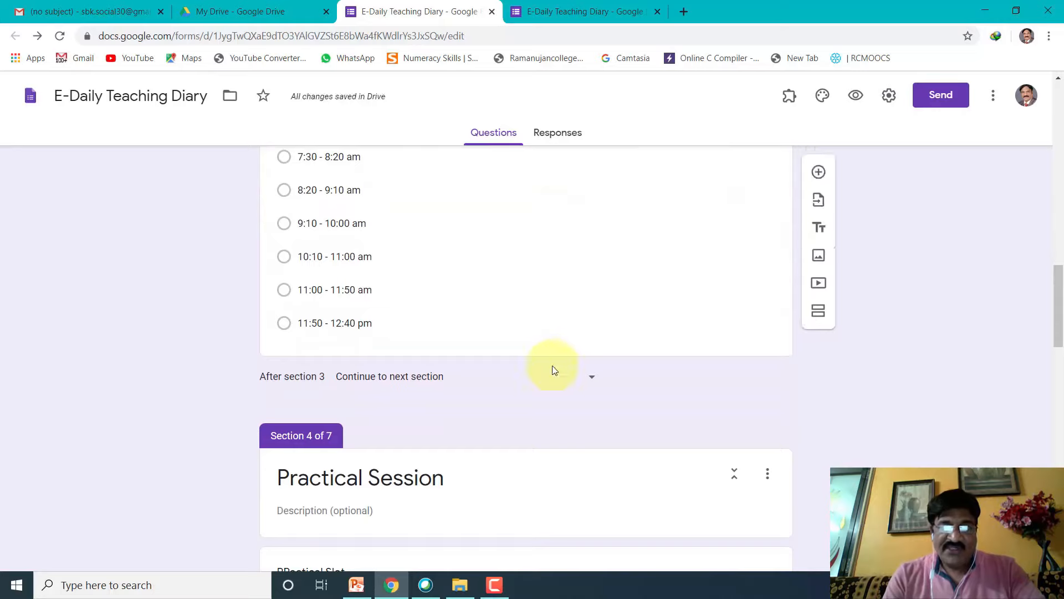
{"action": "left_click", "coordinate": [593, 380]}
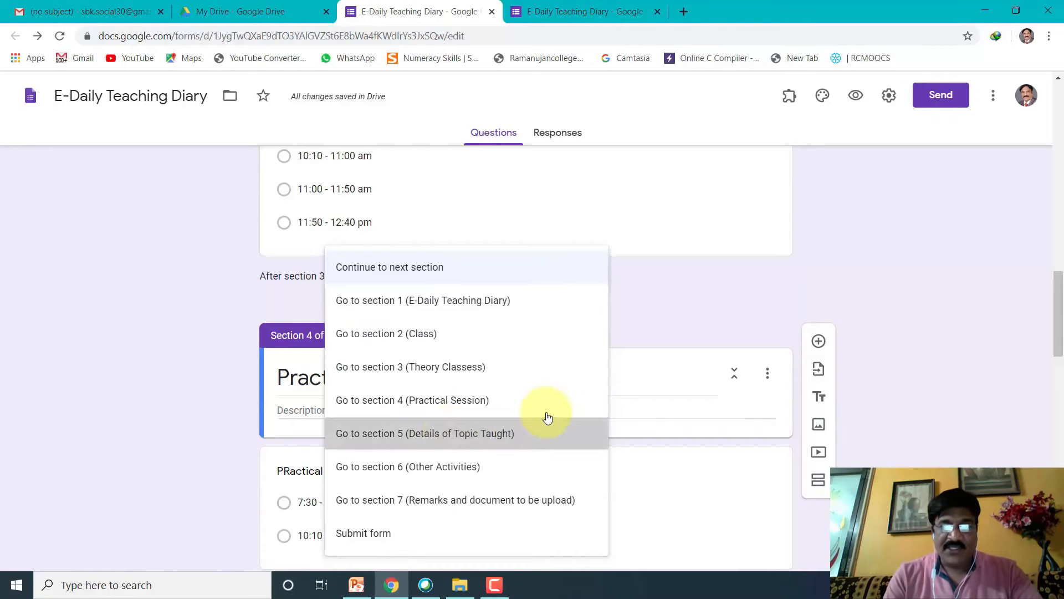
{"action": "left_click", "coordinate": [716, 373]}
- Preview the form and test the No branch by answering No to the class question and advancing past the Other Activities section
{"action": "scroll", "coordinate": [896, 236], "scroll_direction": "down", "scroll_amount": 4}
{"action": "scroll", "coordinate": [653, 343], "scroll_direction": "down", "scroll_amount": 10}
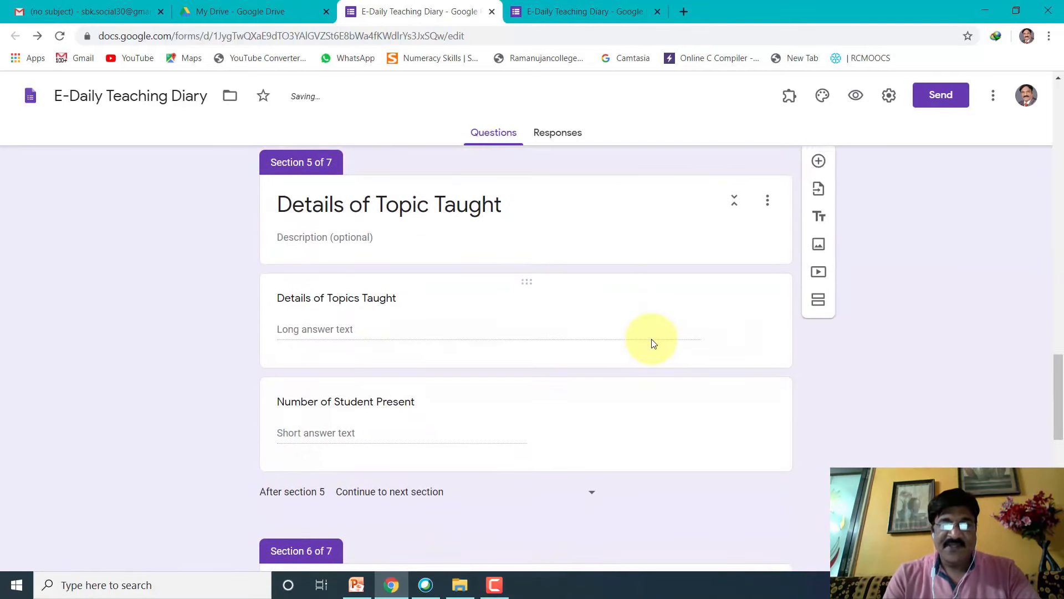
{"action": "scroll", "coordinate": [651, 343], "scroll_direction": "down", "scroll_amount": 5}
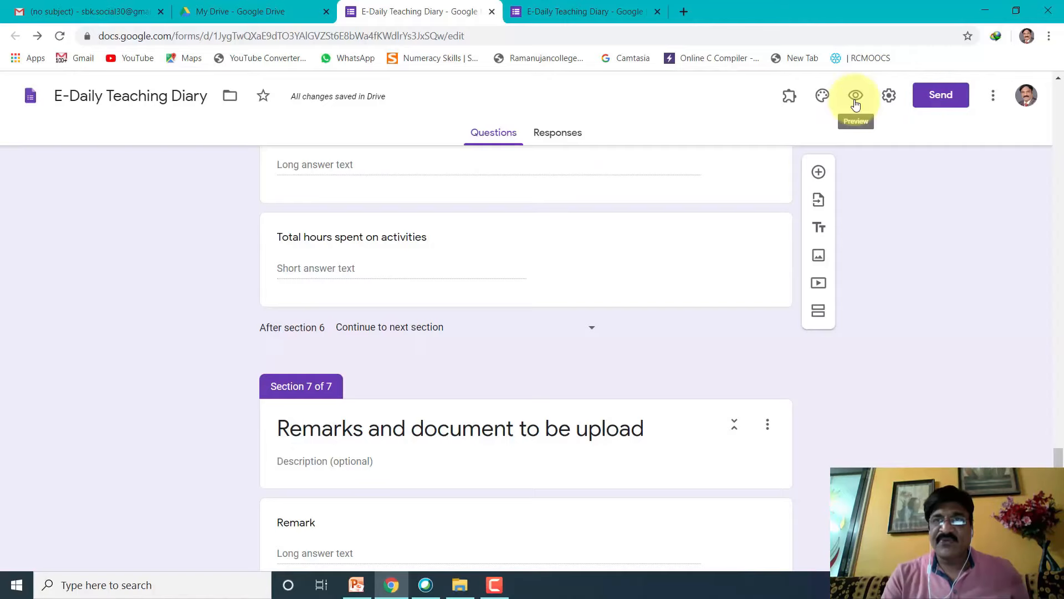
{"action": "left_click", "coordinate": [856, 106]}
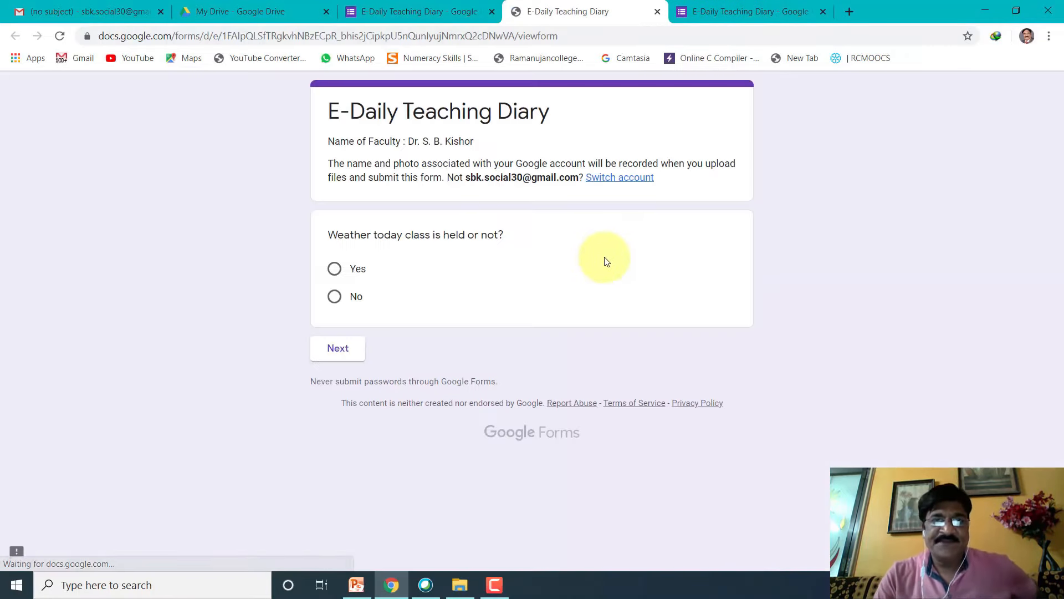
{"action": "left_click", "coordinate": [357, 299]}
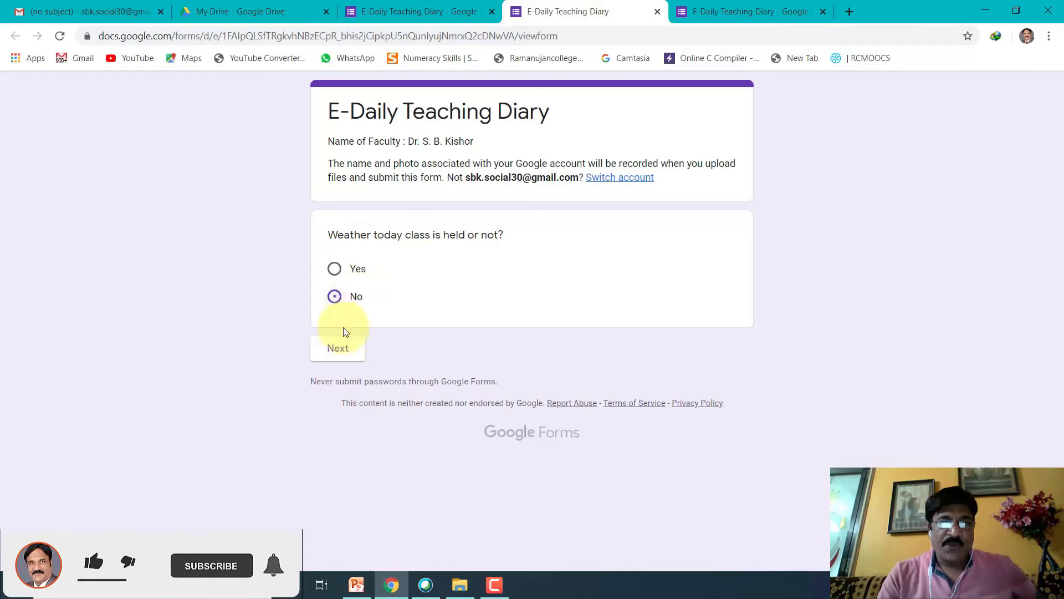
{"action": "left_click", "coordinate": [335, 358]}
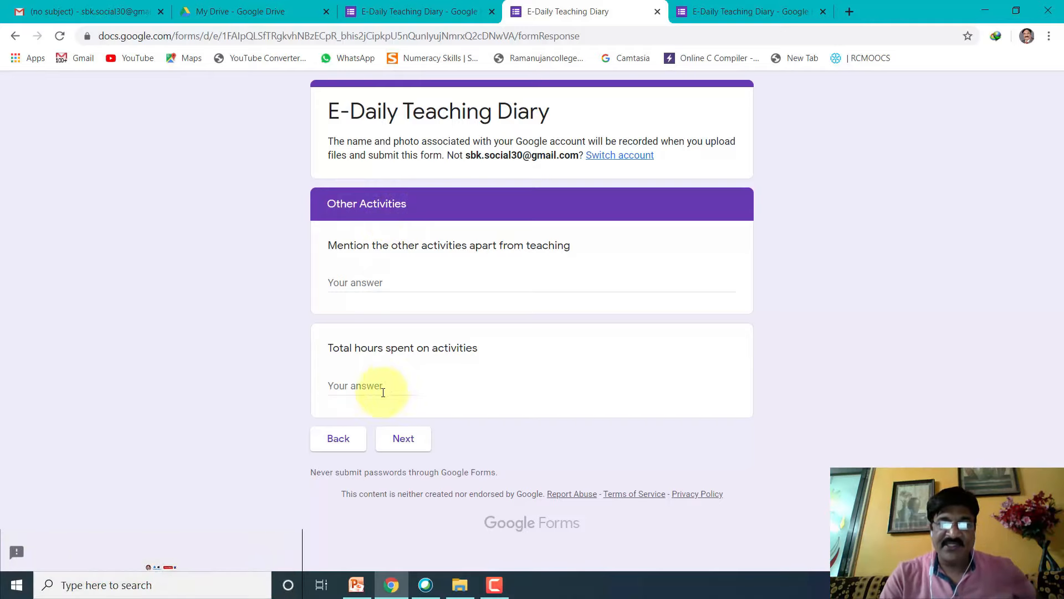
{"action": "left_click", "coordinate": [401, 448]}
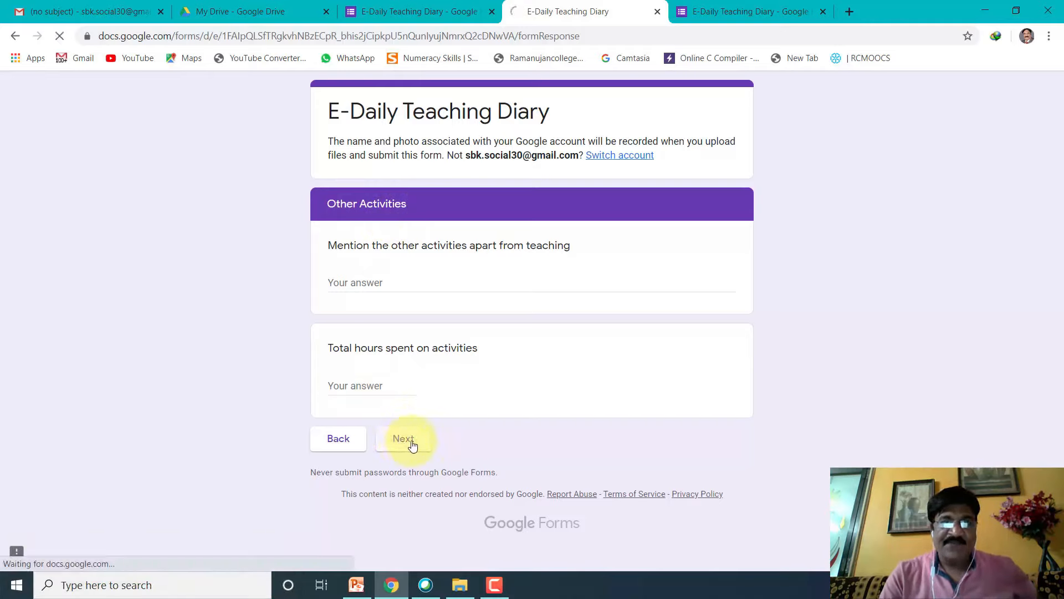